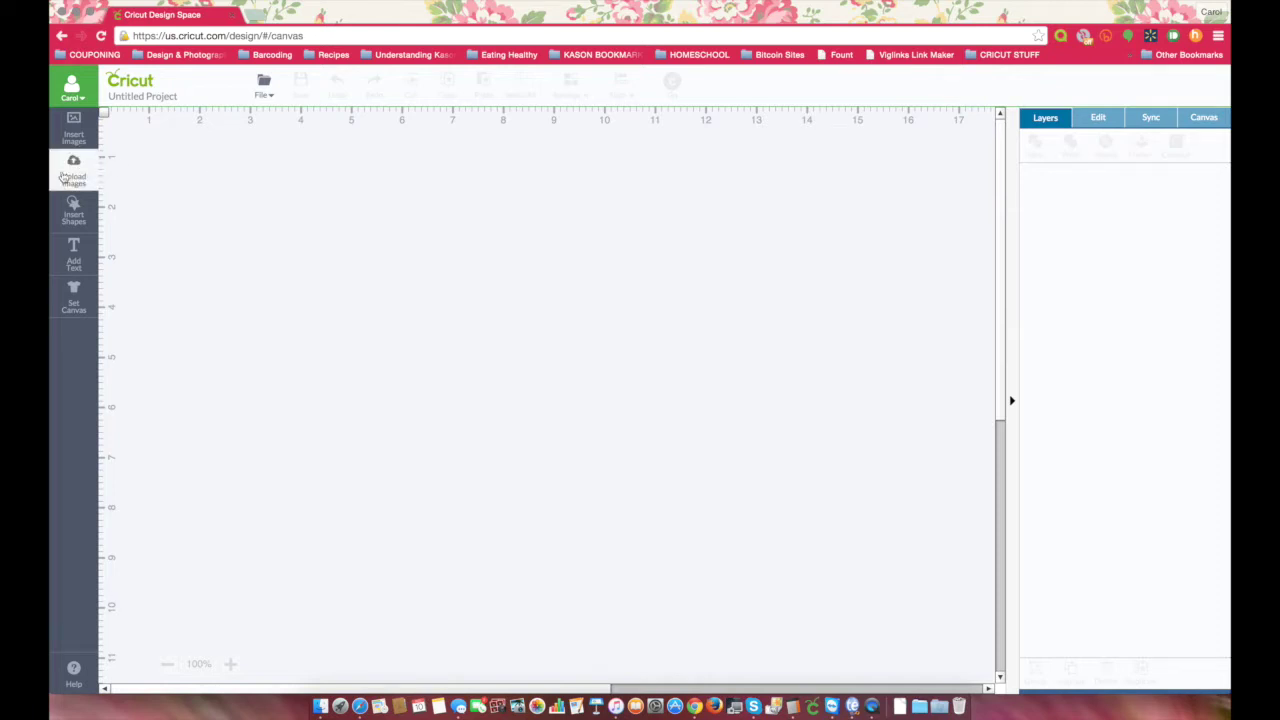
# Open Upload Images to reach the Basic Upload and Vector Upload options.
pyautogui.click(64, 177)
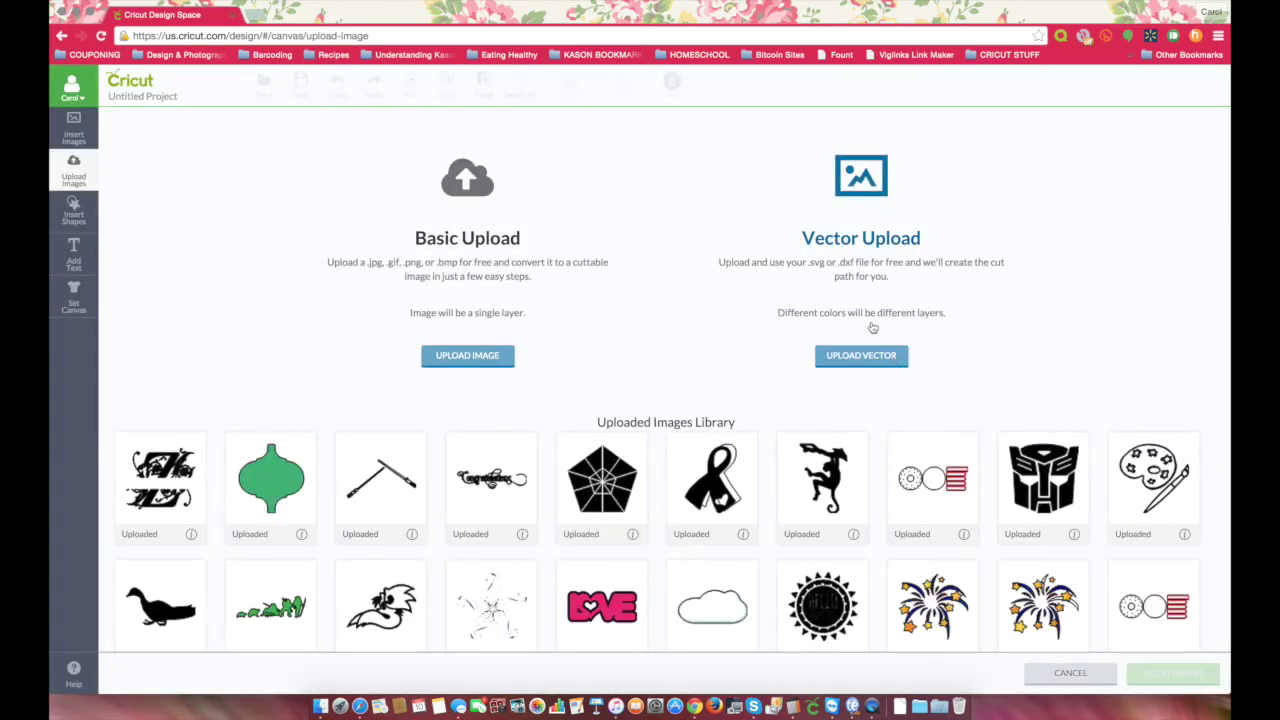
# Start a vector upload and browse the computer for an SVG file.
pyautogui.click(855, 364)
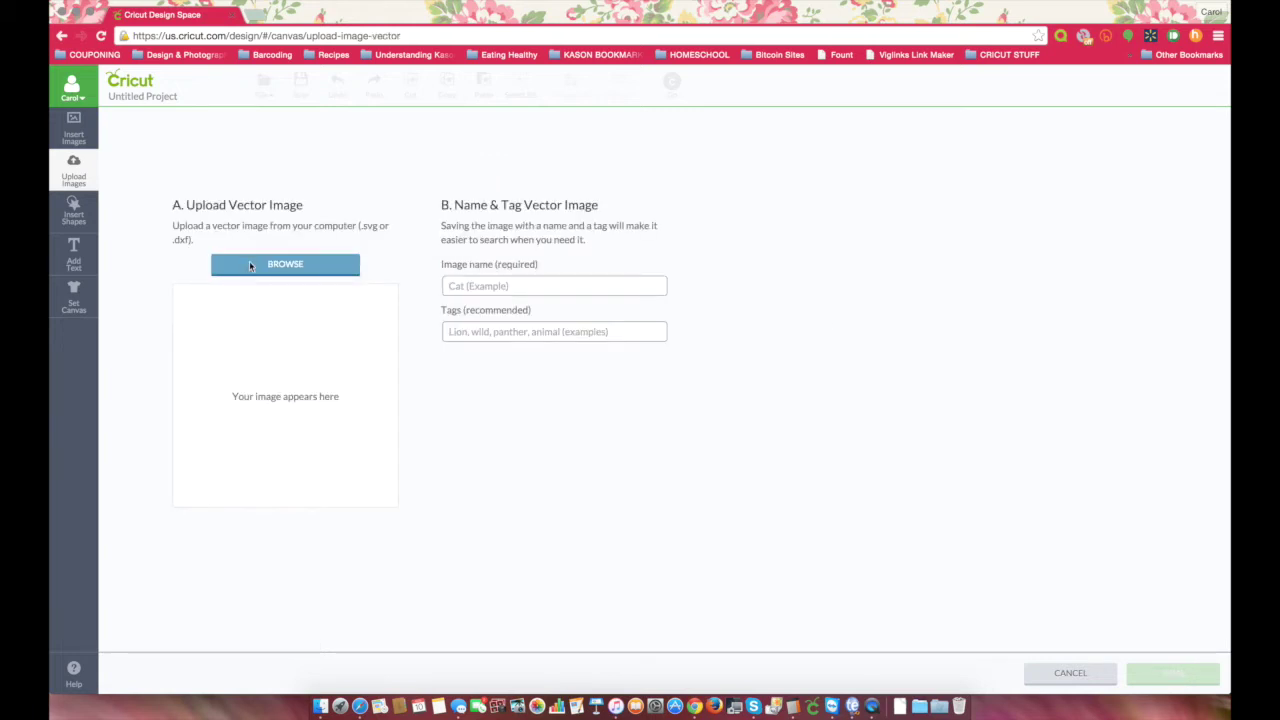
pyautogui.click(250, 265)
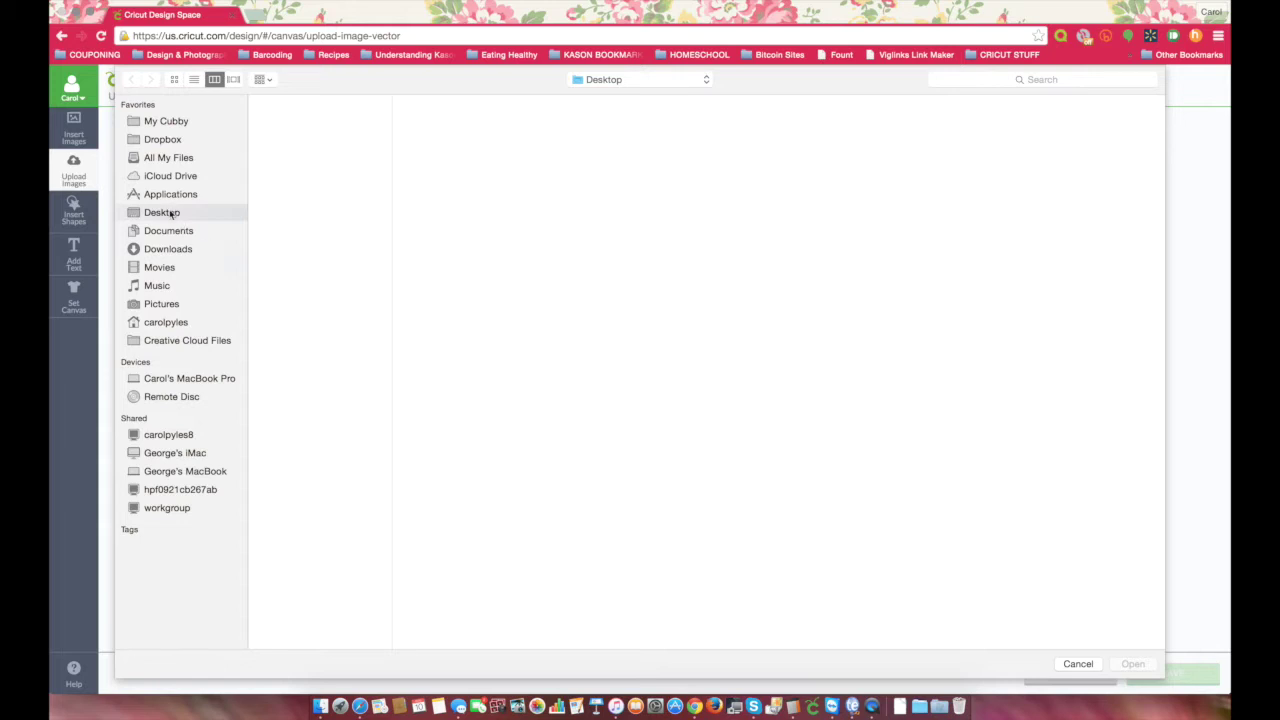
# Load Regal C.svg from Desktop > Patterns to sell > Regal Cut Letters > Regal_SplitLetters_SVG.
pyautogui.click(171, 213)
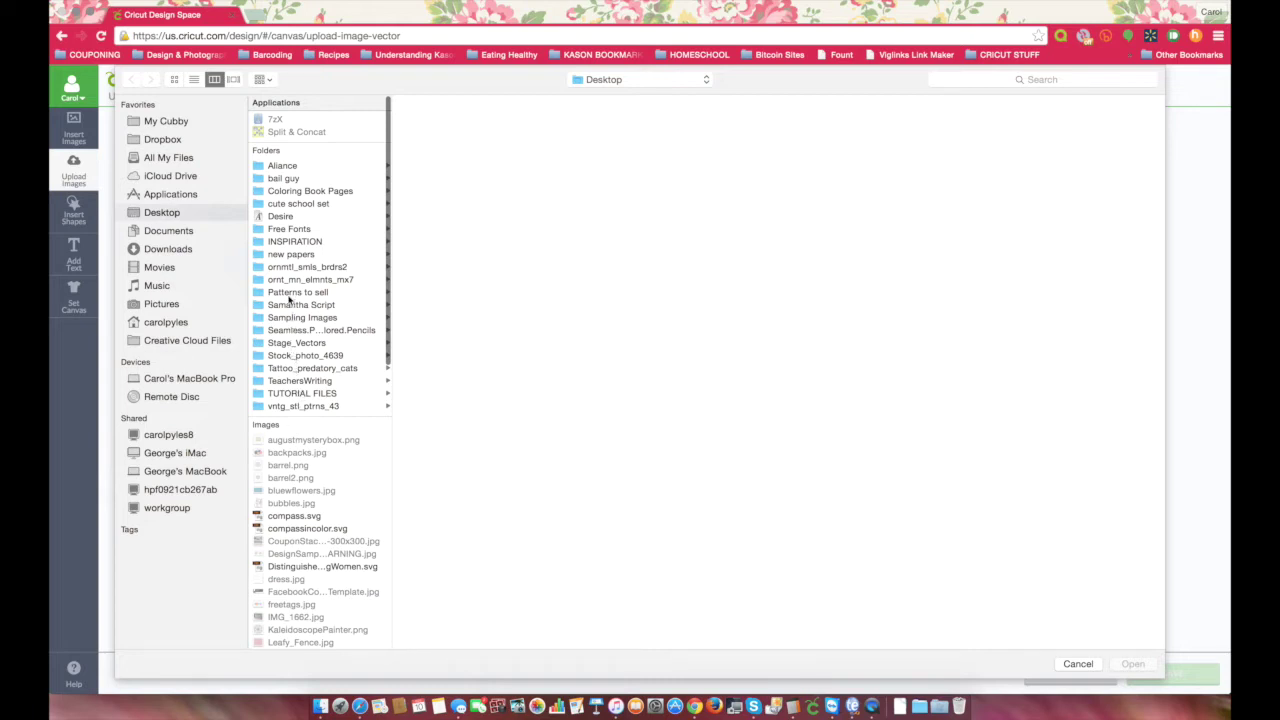
pyautogui.click(289, 295)
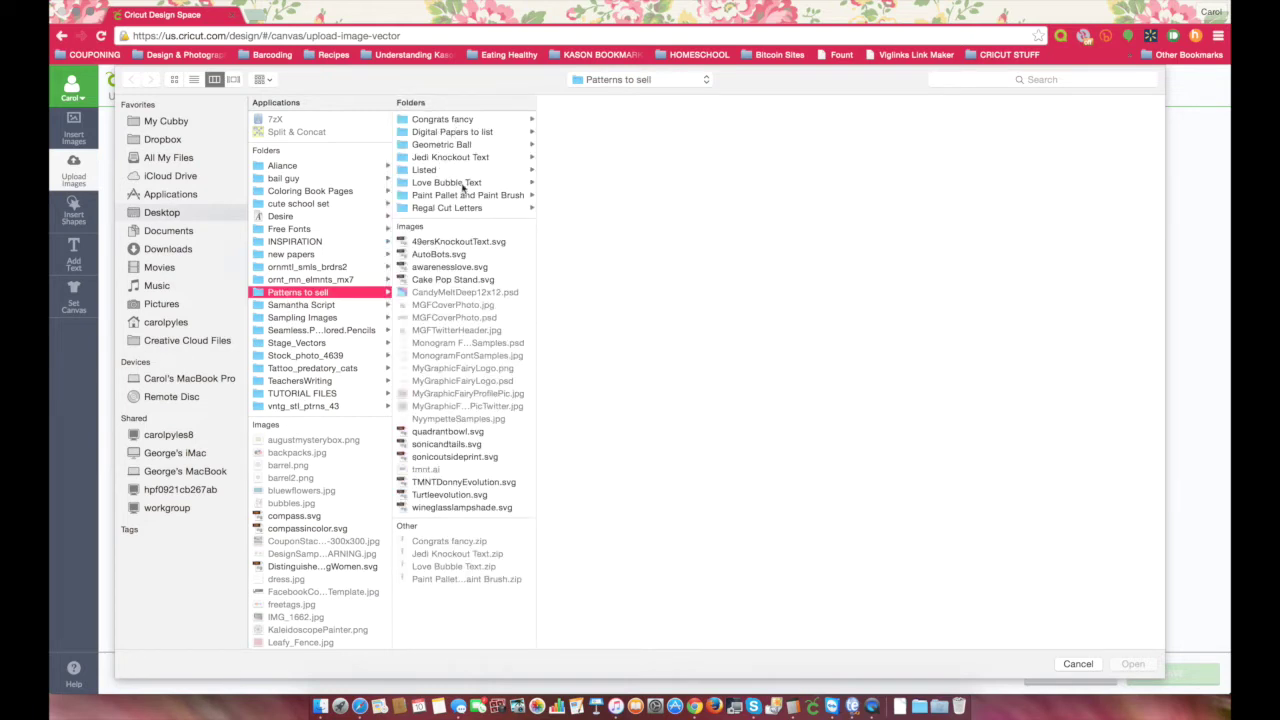
pyautogui.click(463, 208)
pyautogui.click(578, 120)
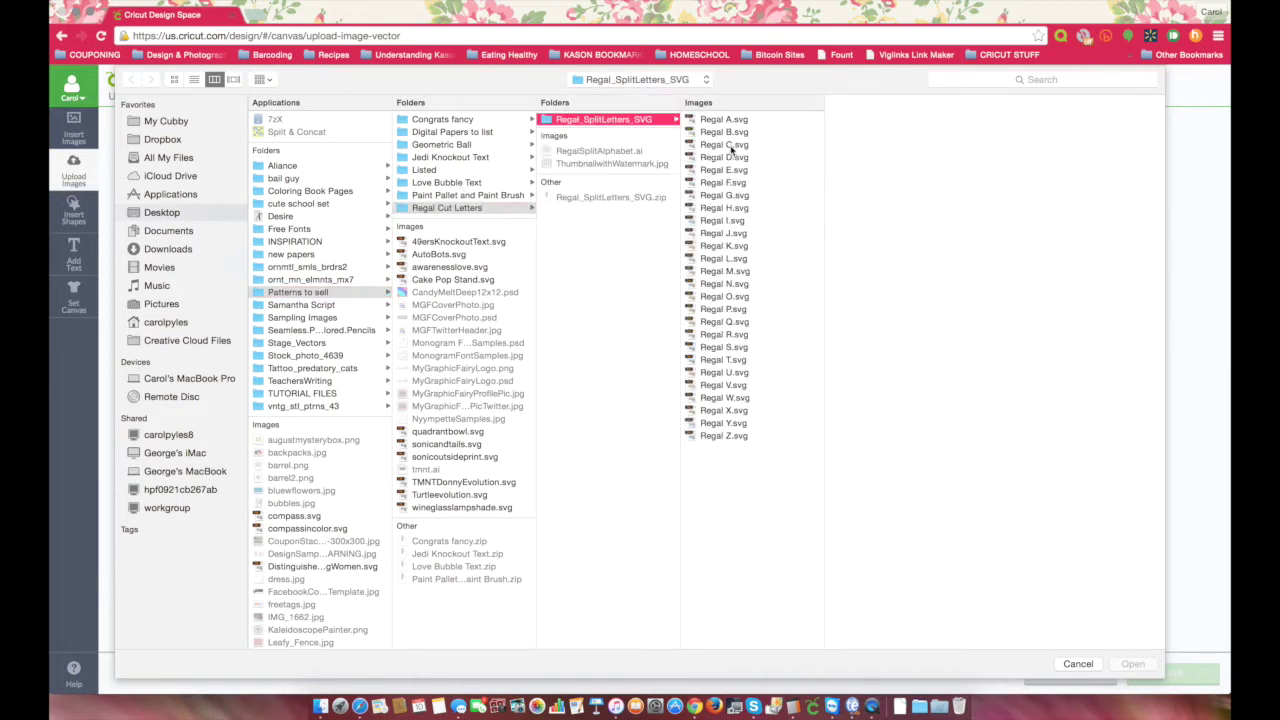
pyautogui.click(732, 145)
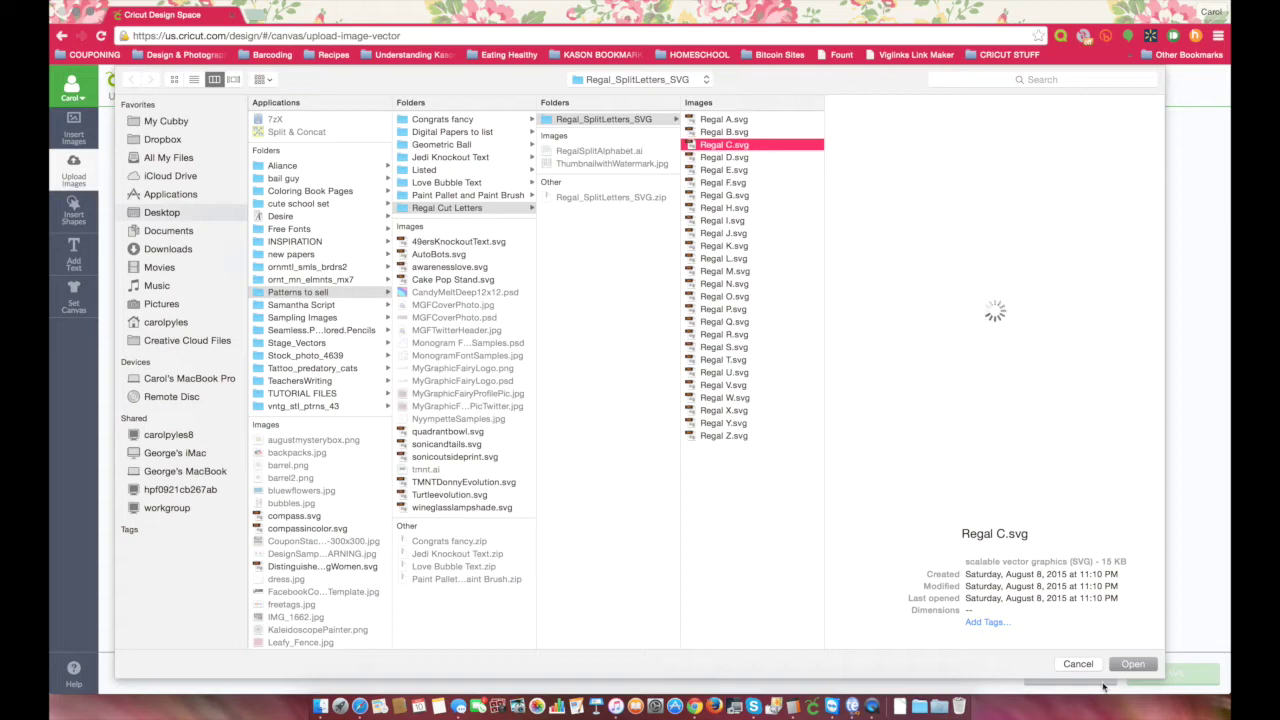
pyautogui.click(1131, 665)
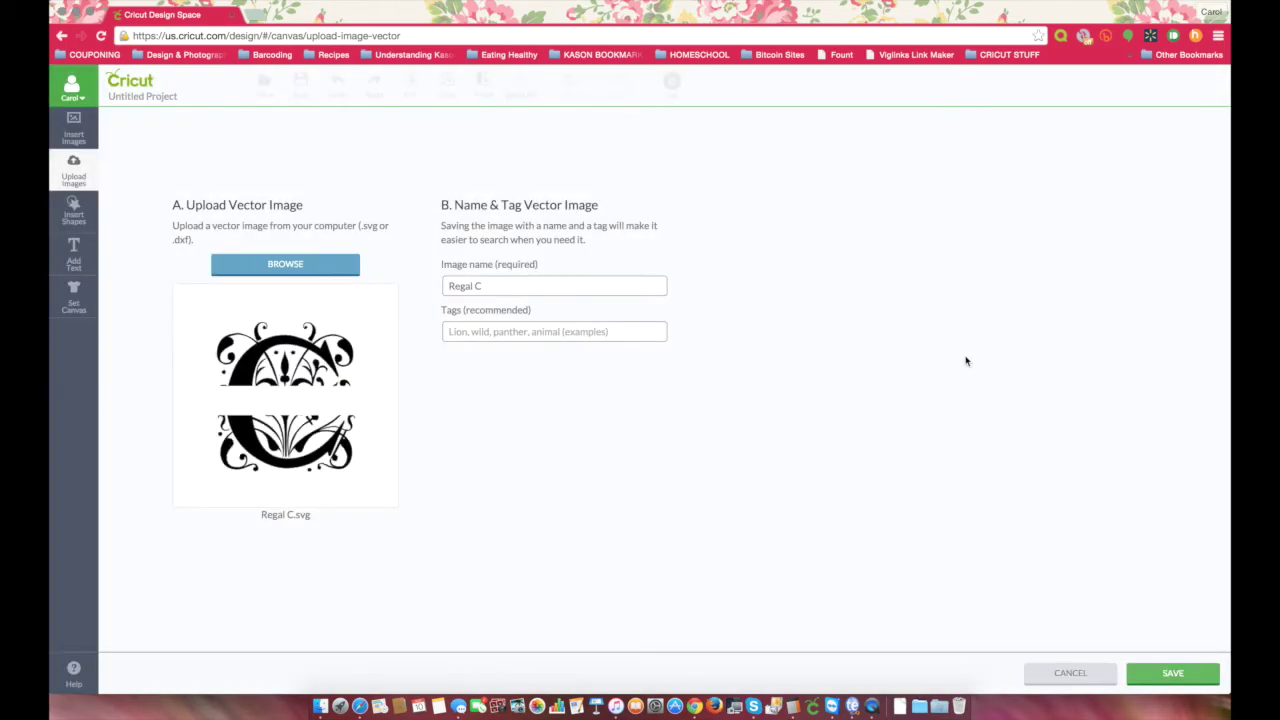
# Save the upload as Regal C and insert it from the Uploaded Images Library.
pyautogui.click(1170, 678)
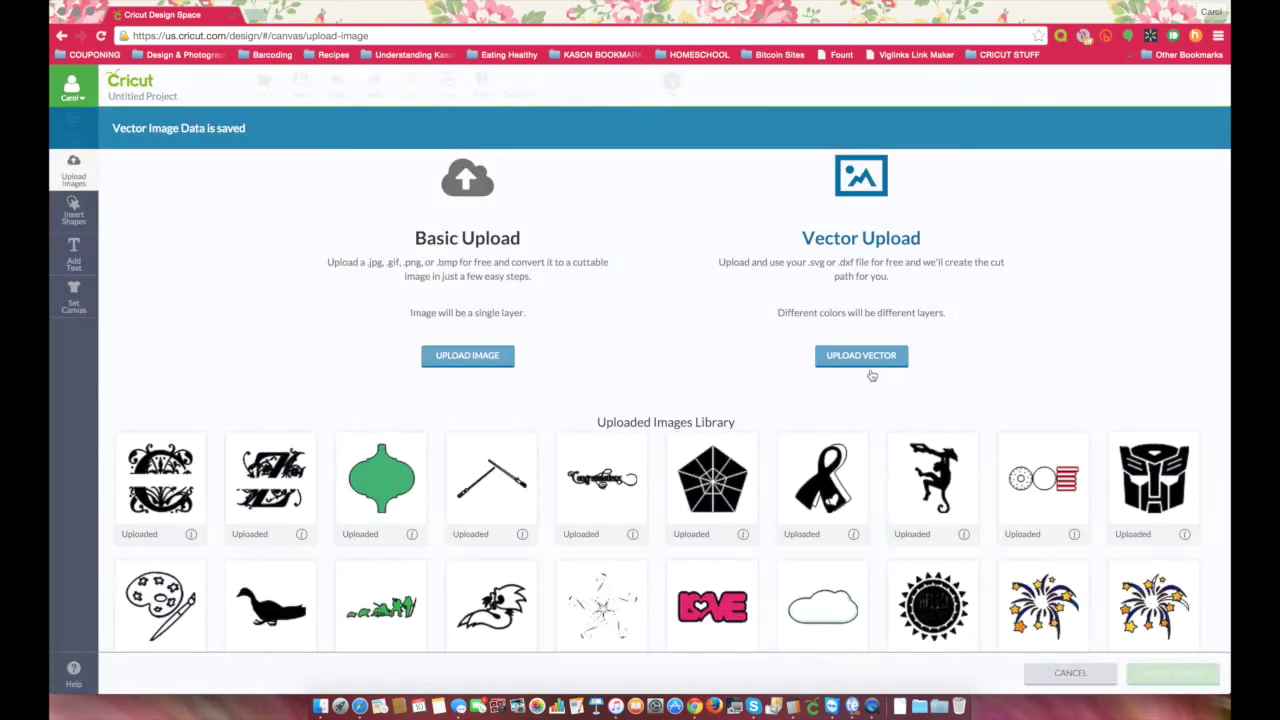
pyautogui.click(128, 477)
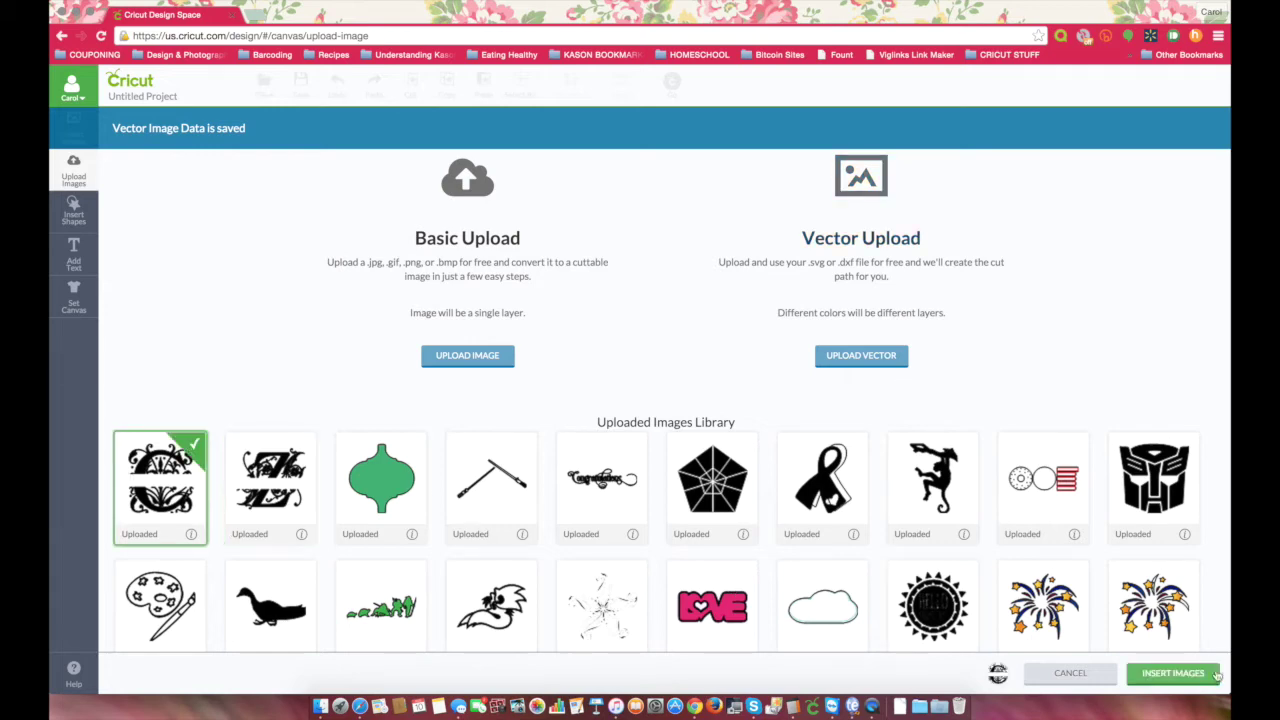
pyautogui.click(1174, 673)
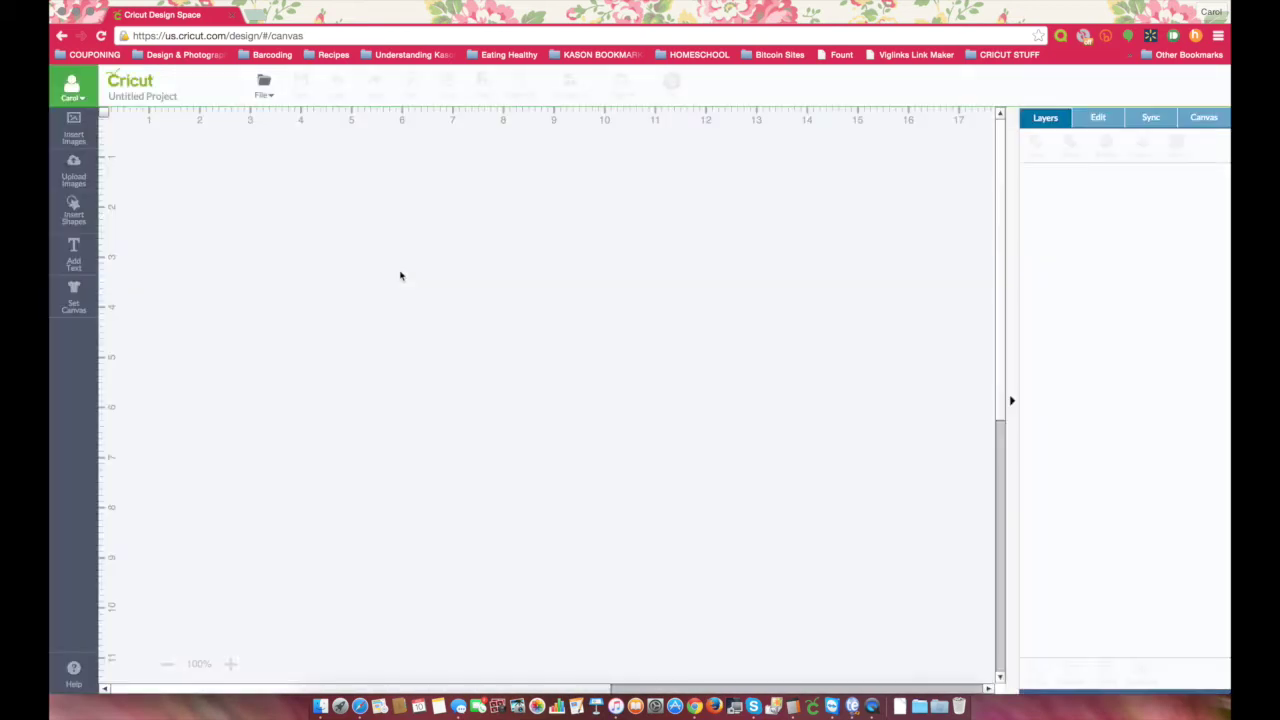
# Weld all Regal C layers into one Welded Image and move it right and up.
pyautogui.scroll(-2, 397, 332)
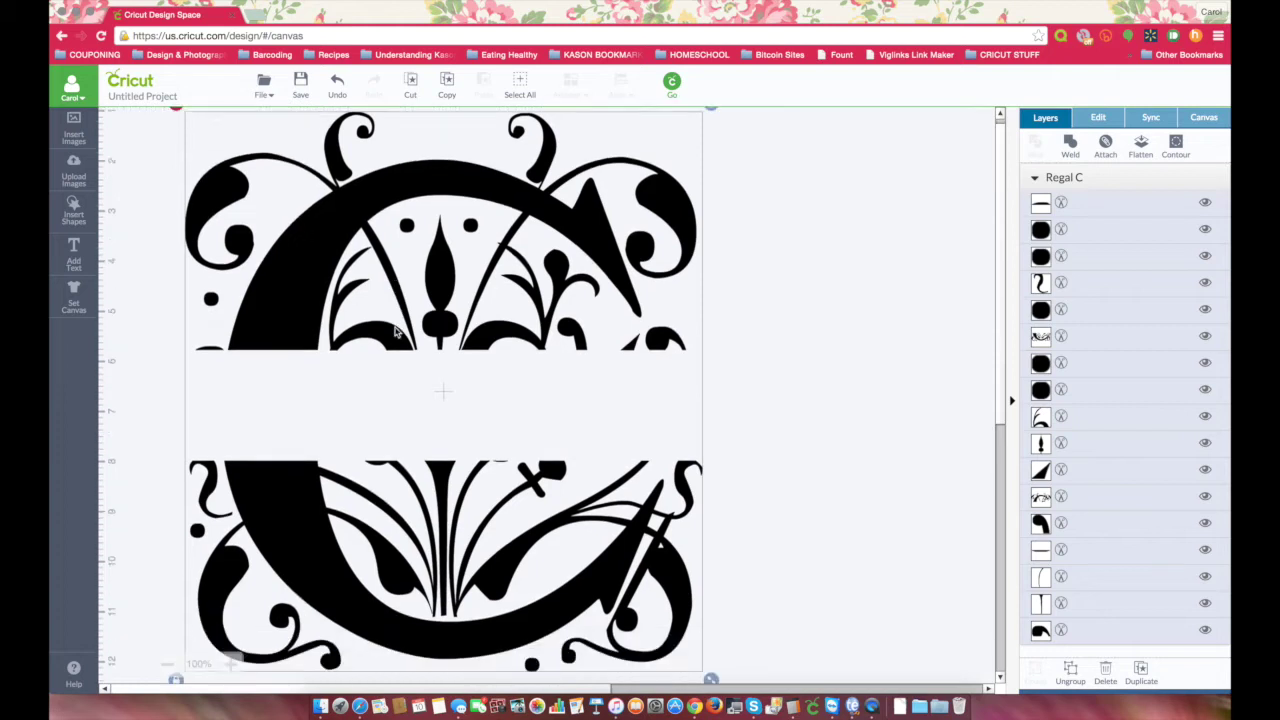
pyautogui.scroll(-1, 396, 332)
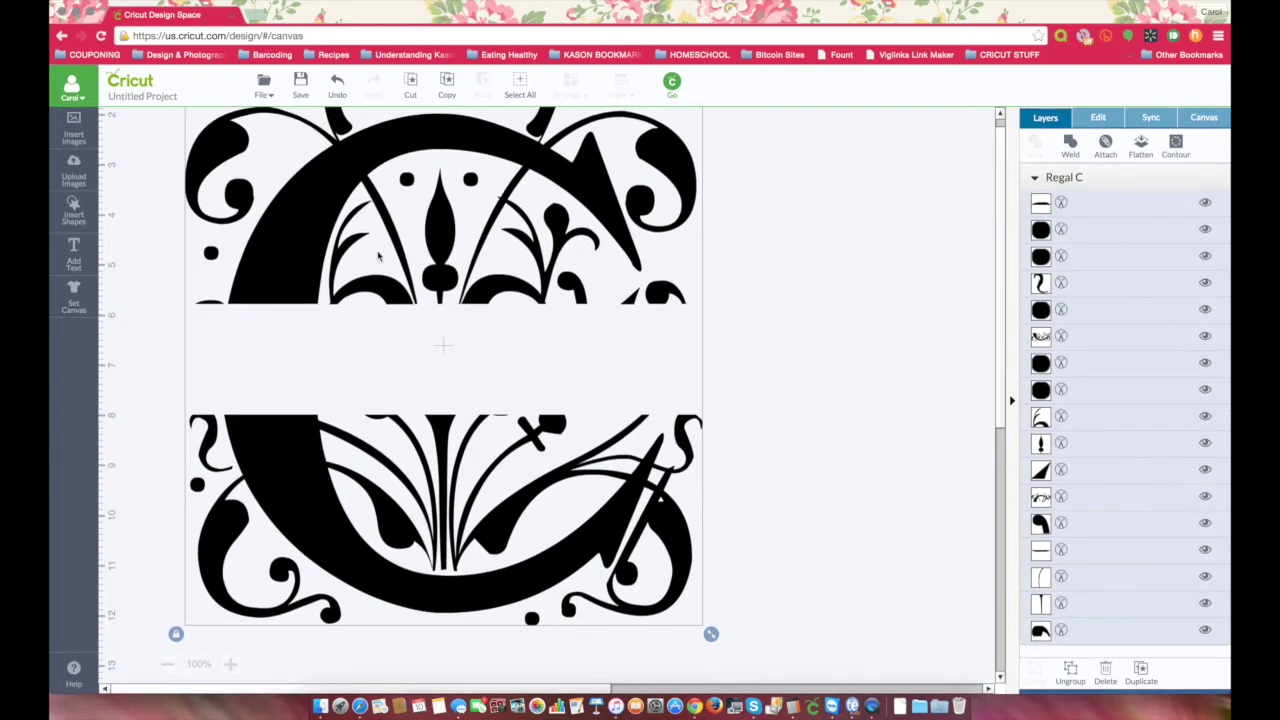
pyautogui.scroll(2, 378, 257)
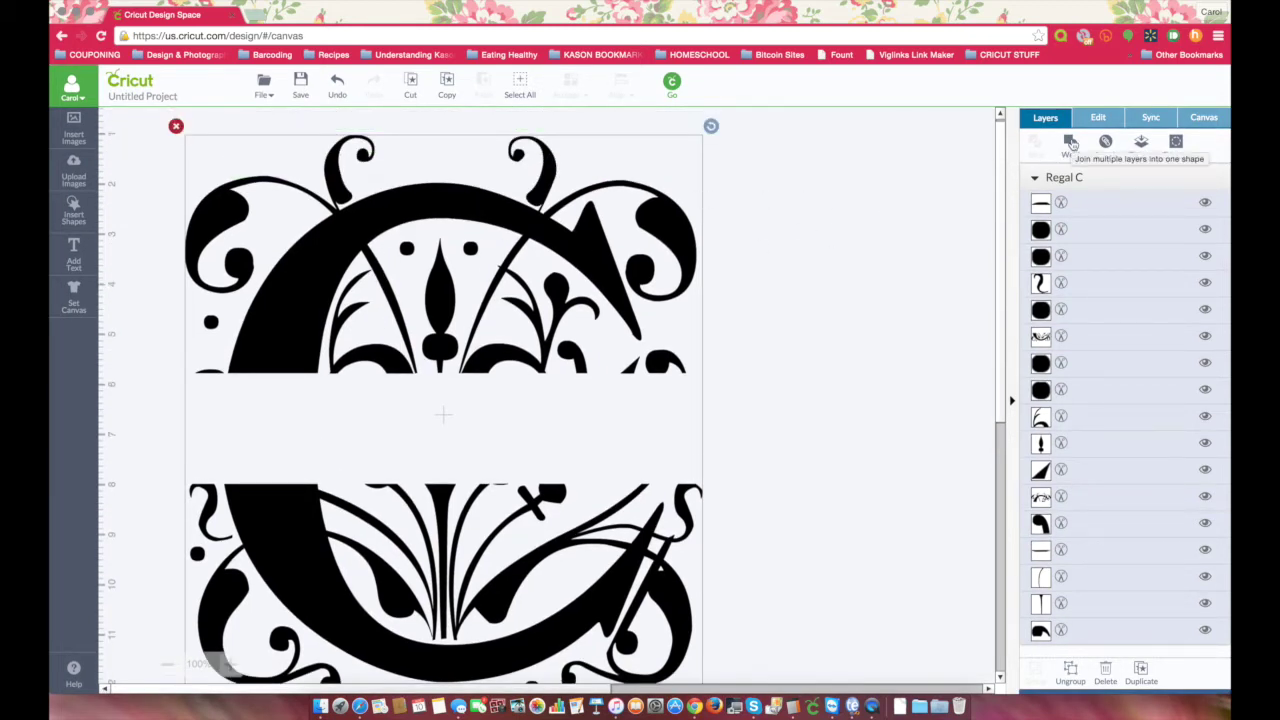
pyautogui.click(1071, 143)
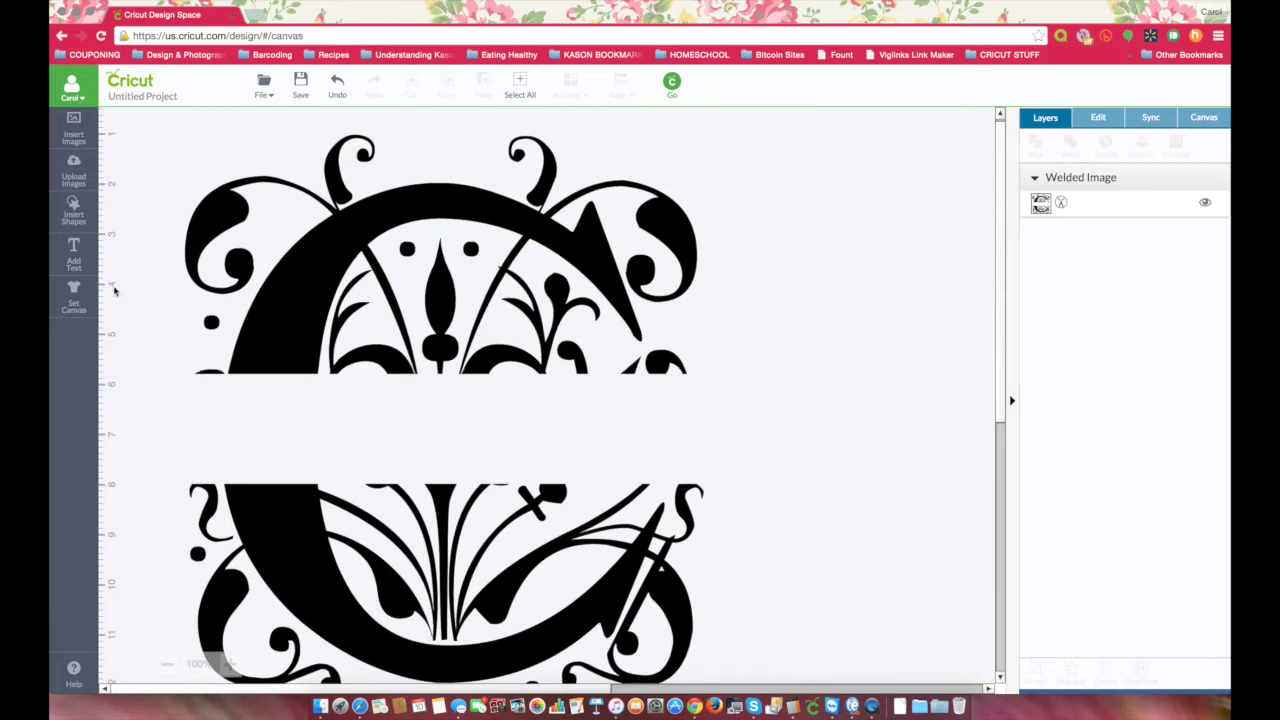
pyautogui.moveTo(296, 300); pyautogui.dragTo(394, 259)
# Add a Square, stretch it into a wide thin bar under the C's top half.
pyautogui.moveTo(114, 272); pyautogui.dragTo(110, 268)
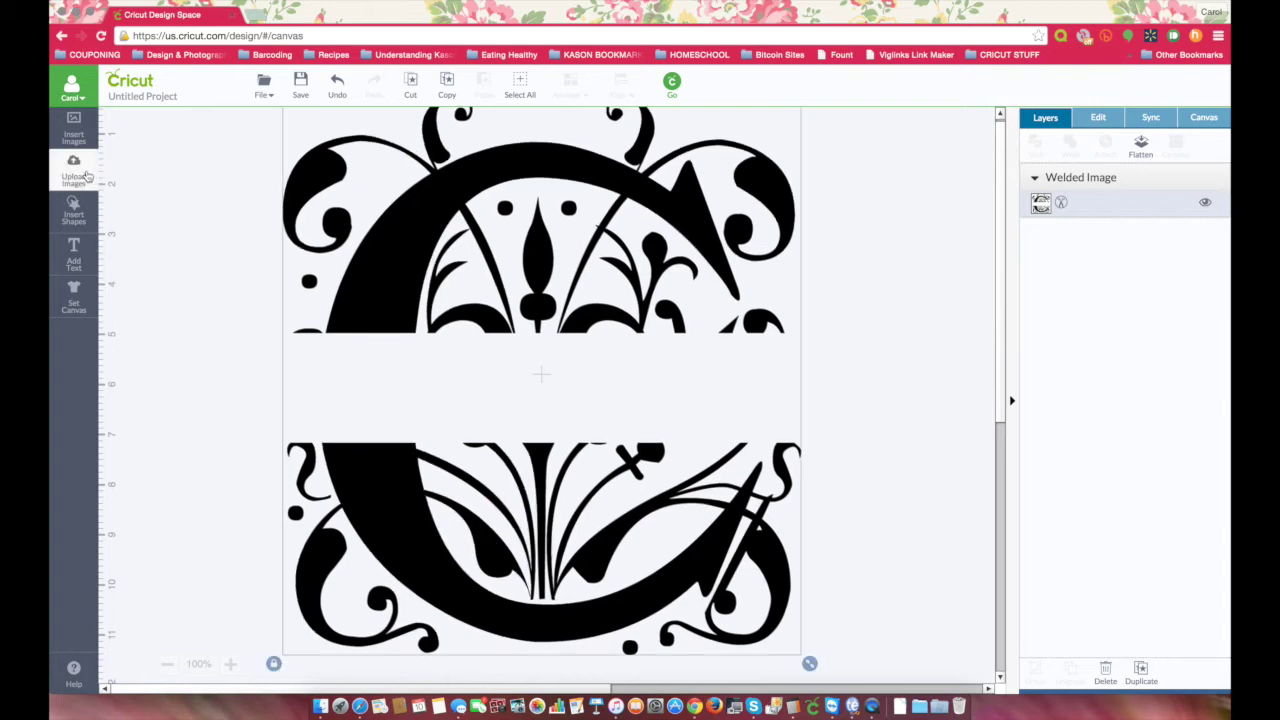
pyautogui.click(70, 214)
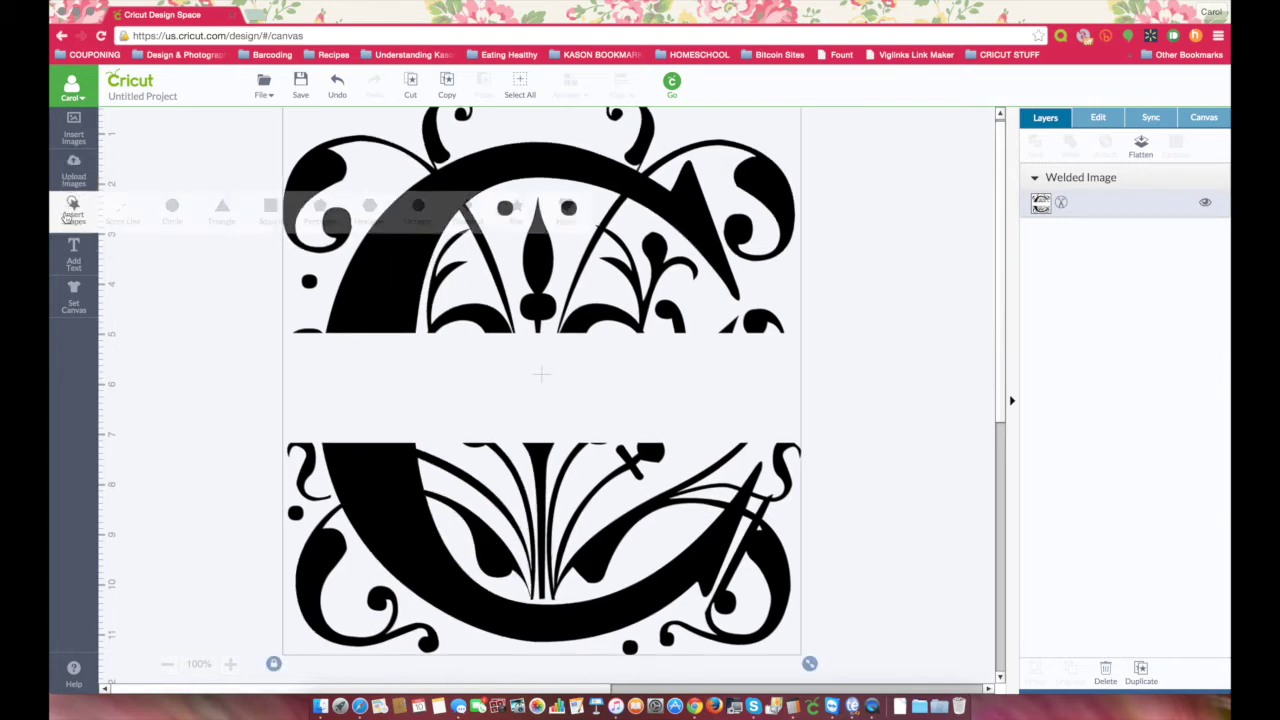
pyautogui.click(271, 208)
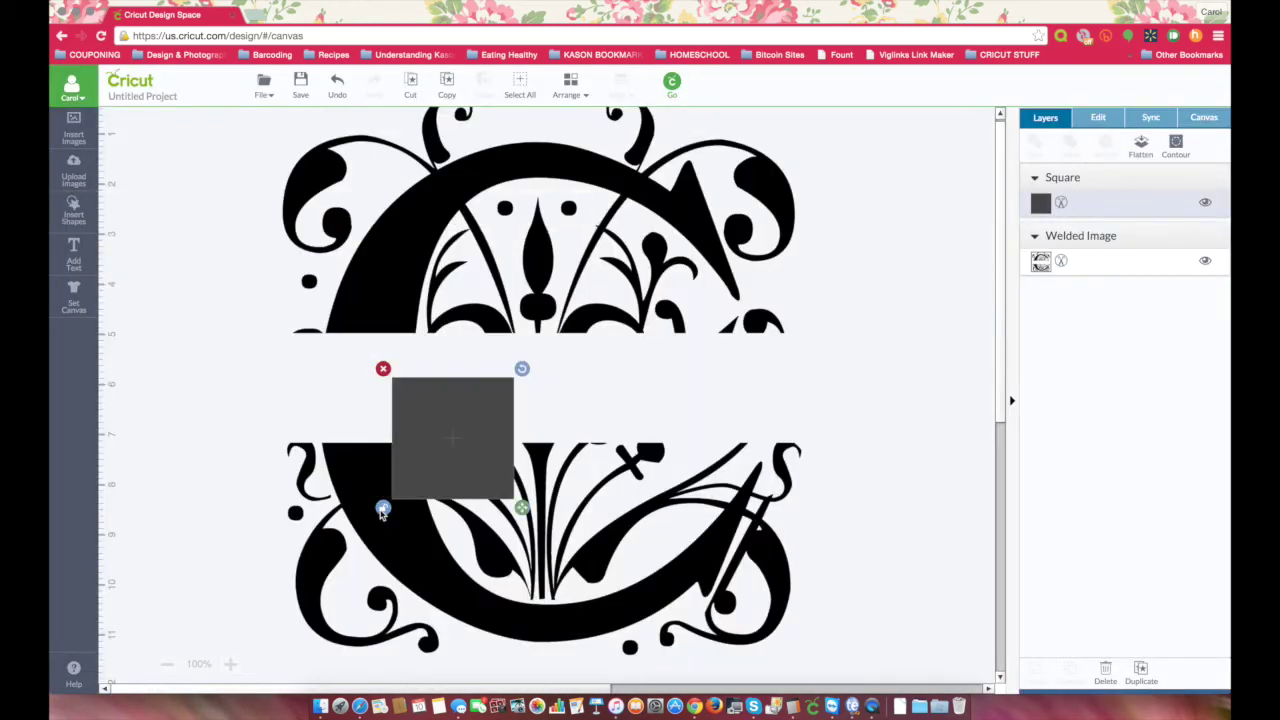
pyautogui.moveTo(445, 481); pyautogui.dragTo(305, 386)
pyautogui.moveTo(381, 412); pyautogui.dragTo(857, 296)
pyautogui.moveTo(649, 295); pyautogui.dragTo(648, 348)
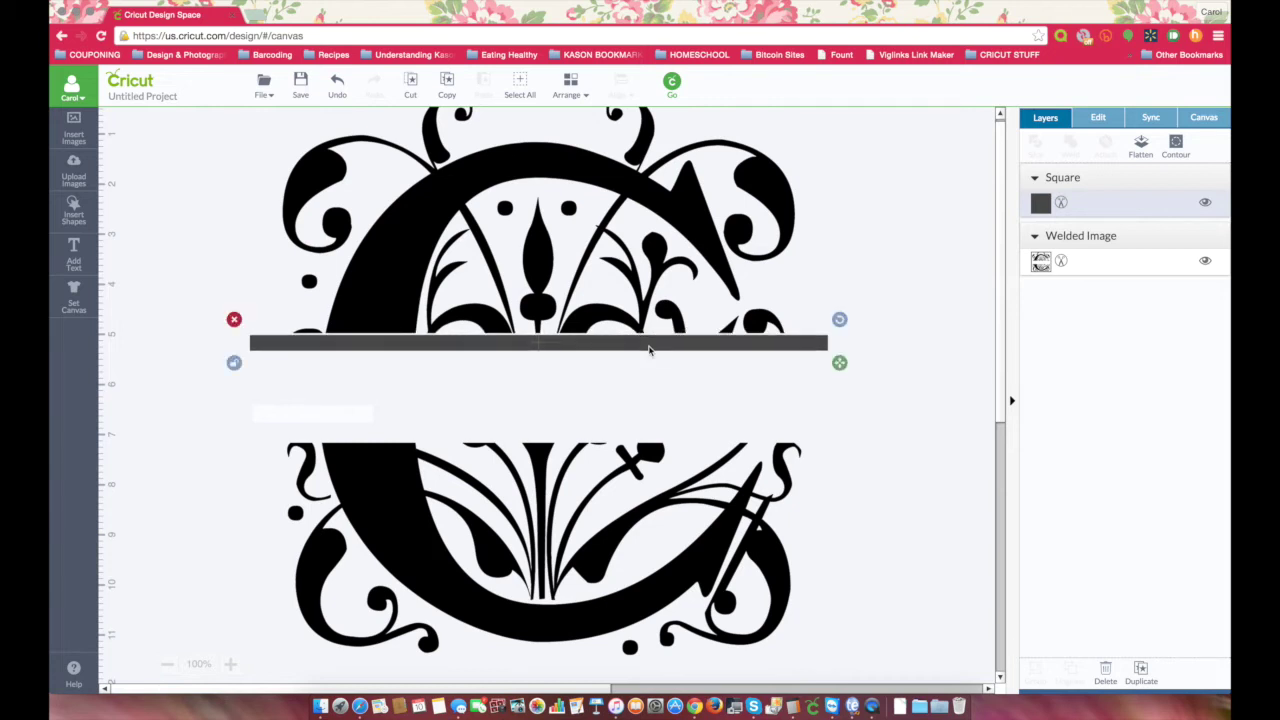
pyautogui.press('Up')
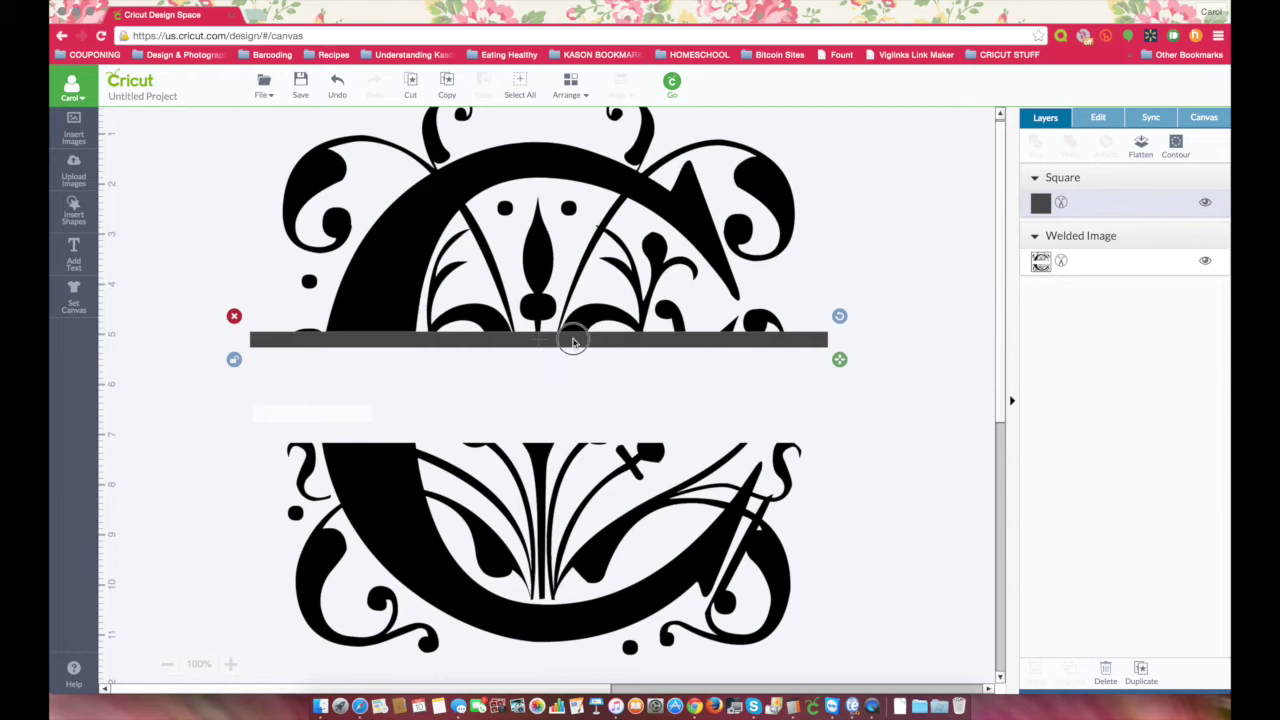
pyautogui.moveTo(572, 338); pyautogui.dragTo(573, 343)
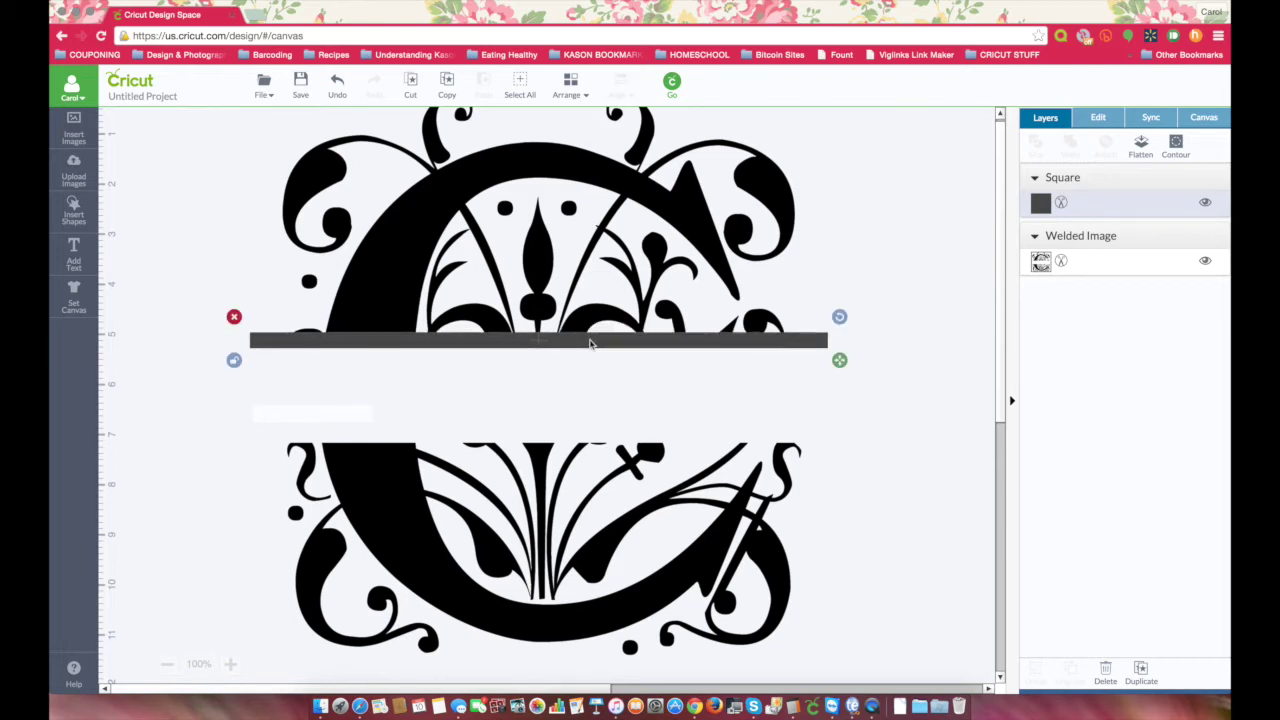
# Duplicate the bar and place the copy along the top edge of the lower half.
pyautogui.click(1141, 668)
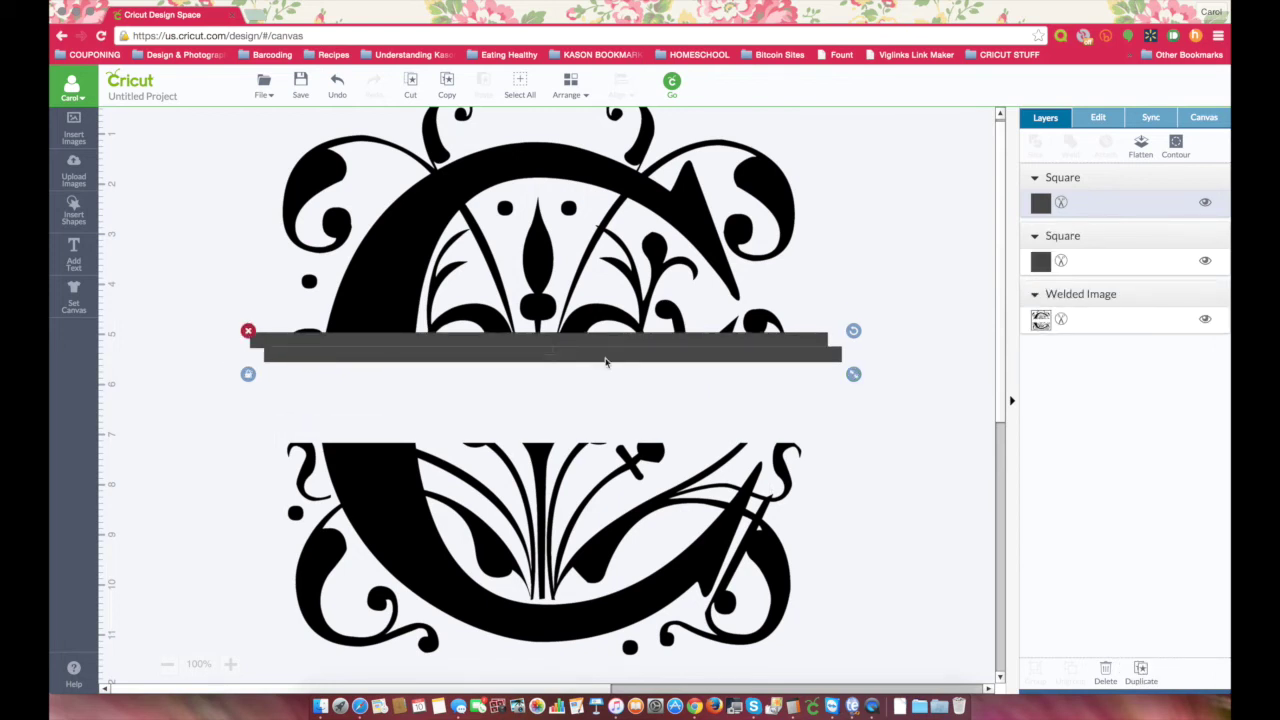
pyautogui.moveTo(600, 400); pyautogui.dragTo(593, 456)
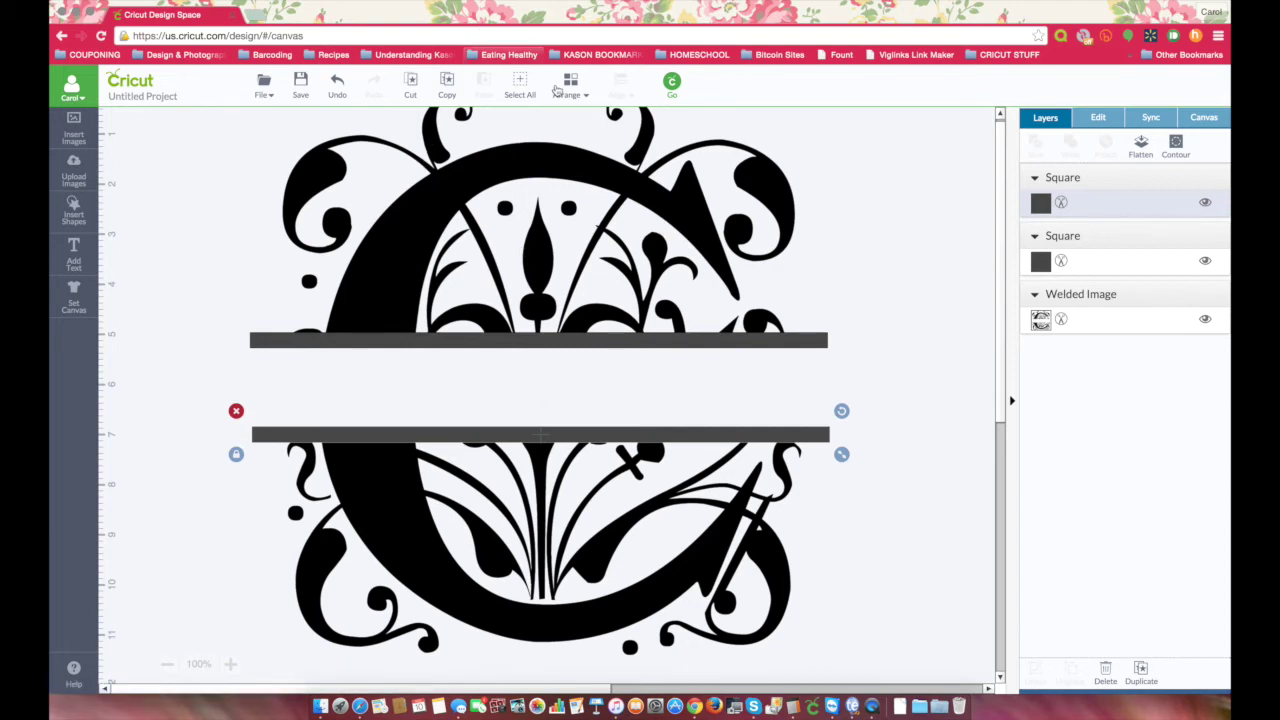
pyautogui.click(520, 90)
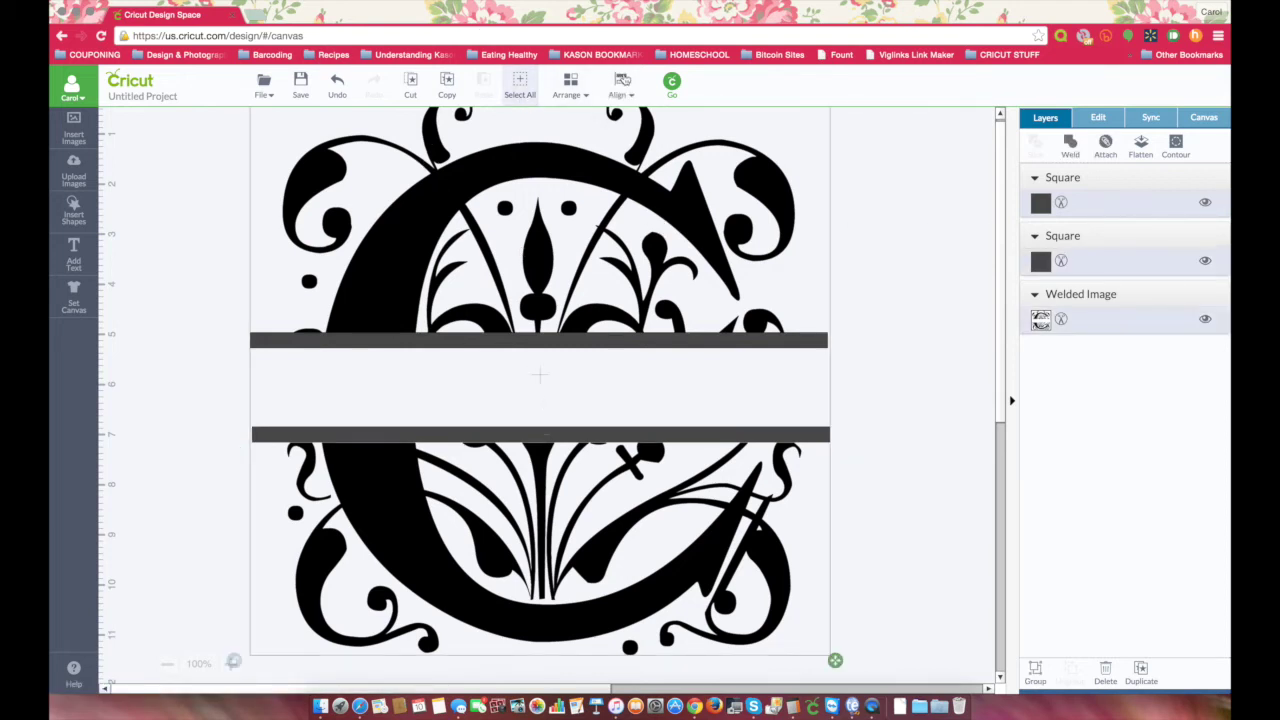
# Center the Regal C and both bars horizontally, check the lower bar, and reselect everything.
pyautogui.click(621, 84)
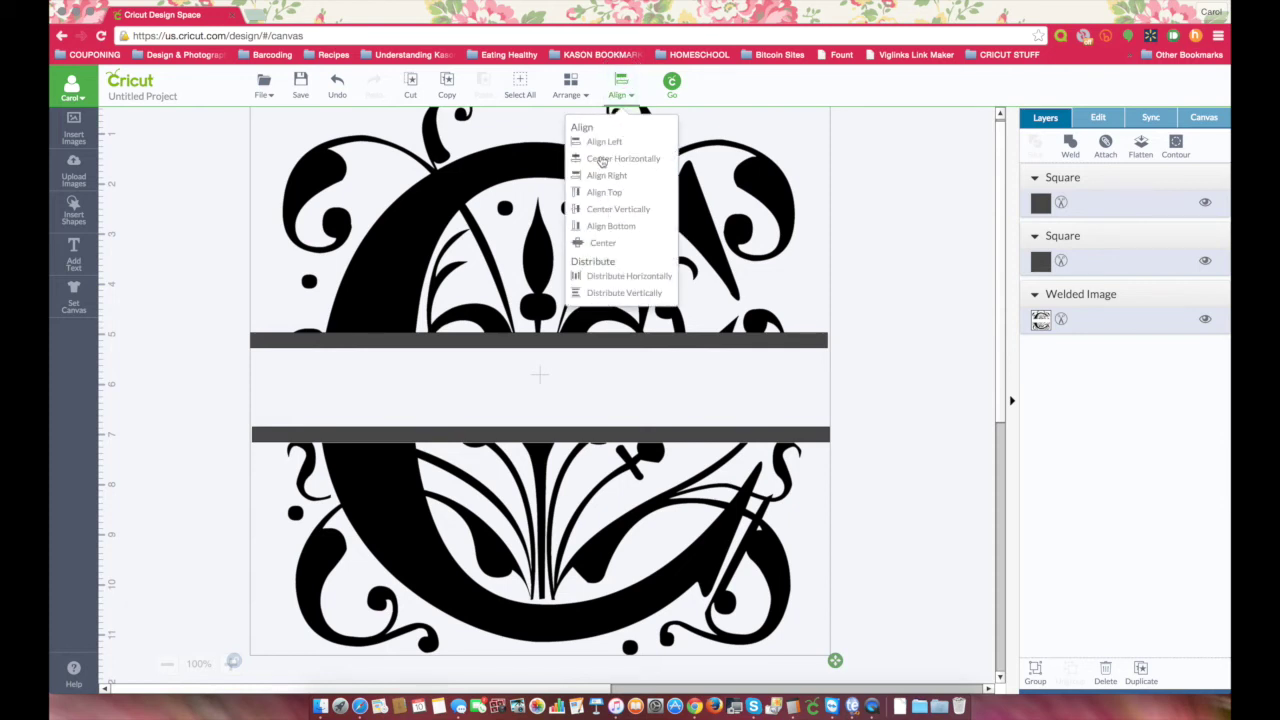
pyautogui.click(601, 160)
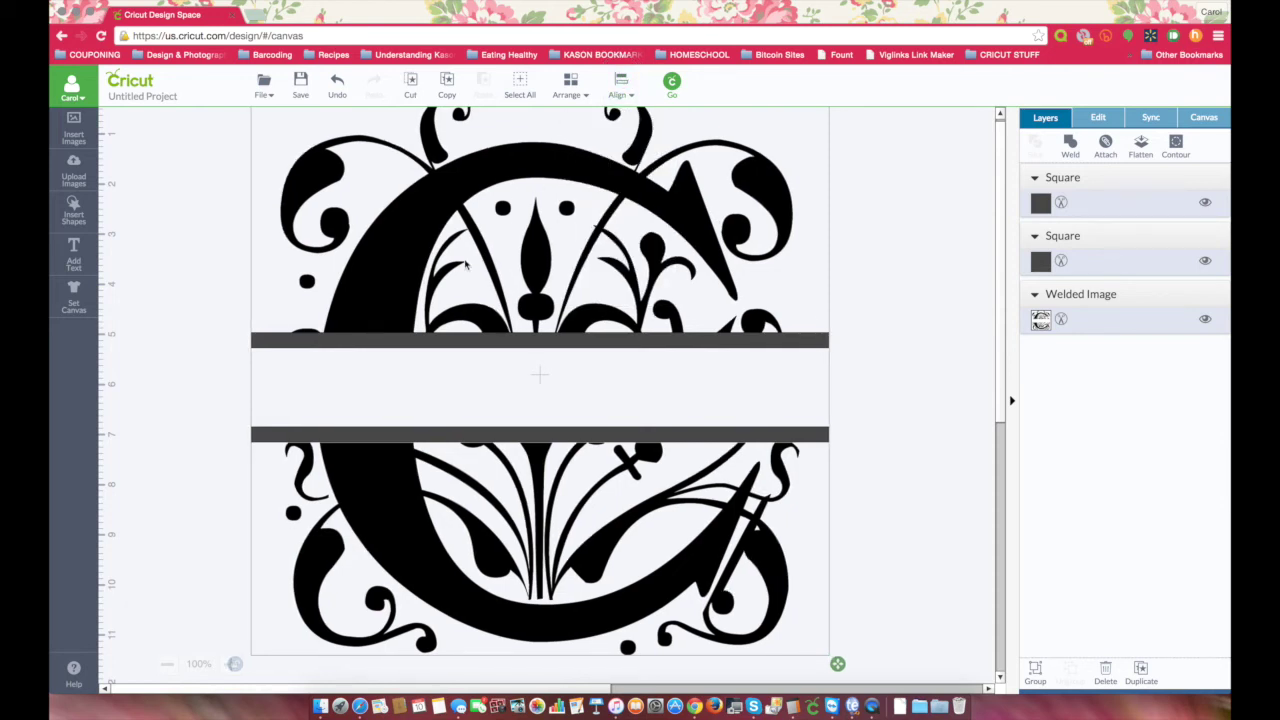
pyautogui.click(224, 366)
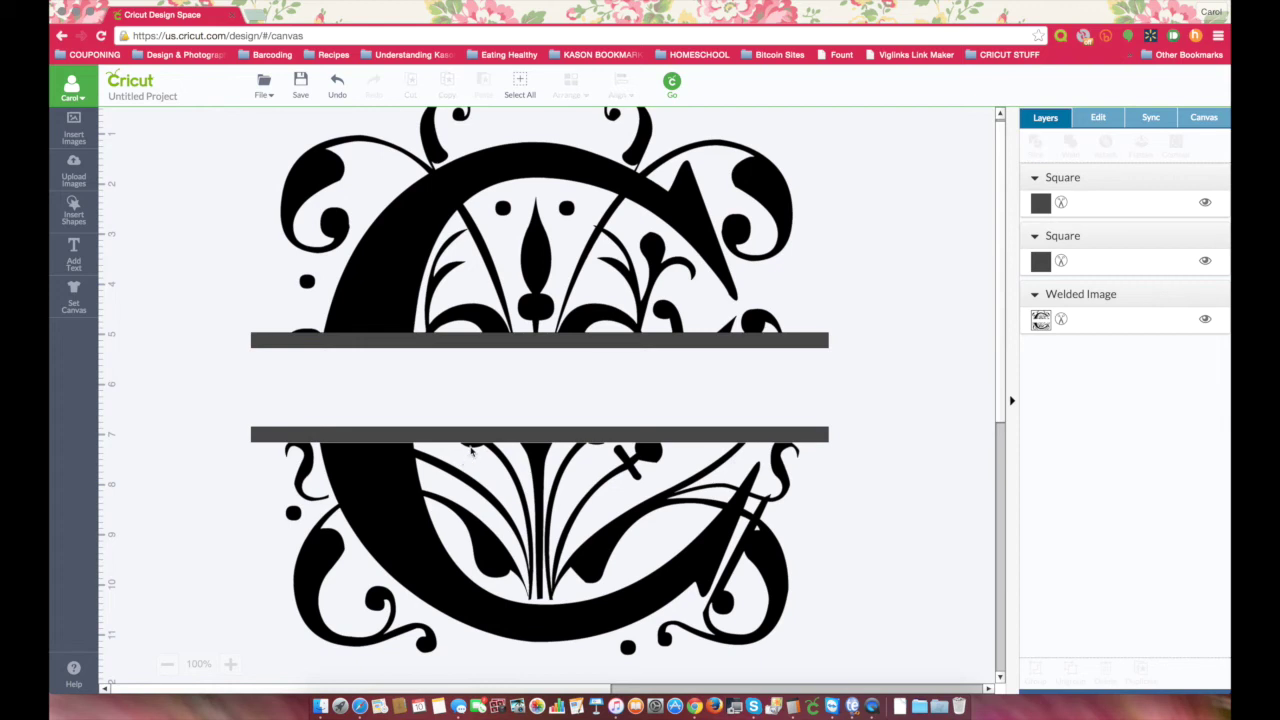
pyautogui.click(472, 441)
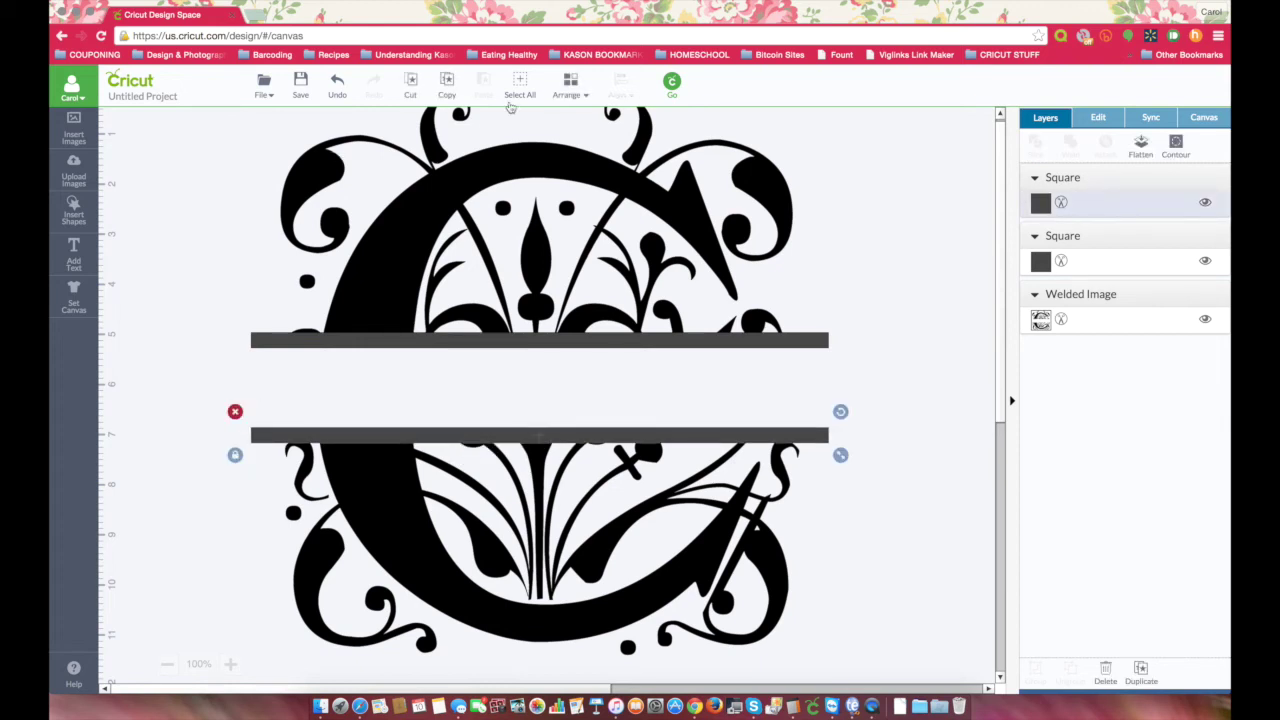
pyautogui.click(517, 92)
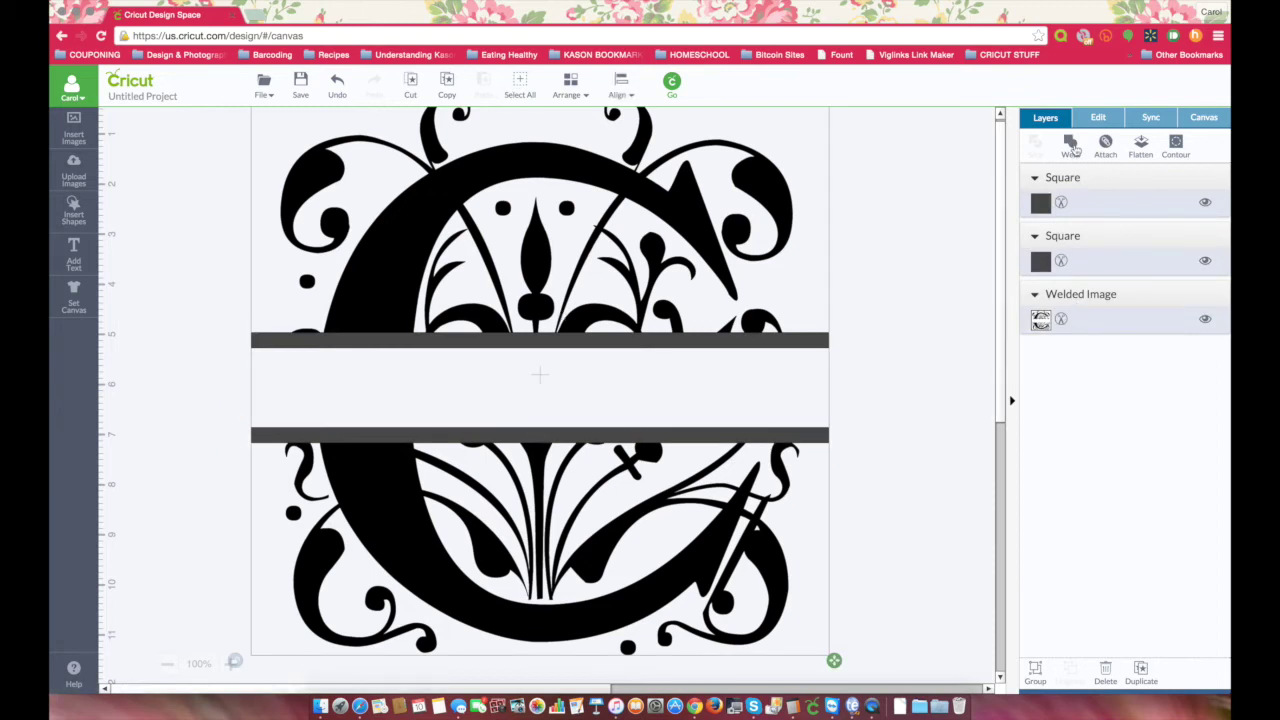
# Weld both bars into the Regal C and add a new text box.
pyautogui.click(1073, 147)
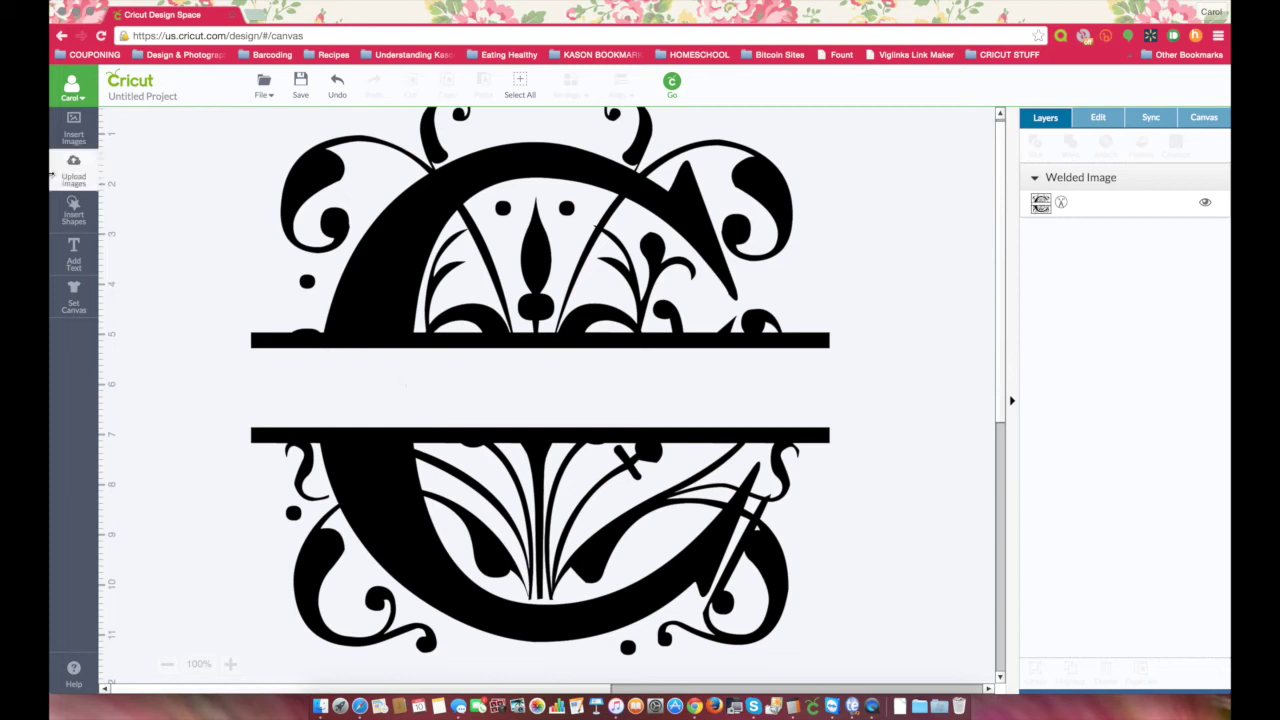
pyautogui.click(76, 258)
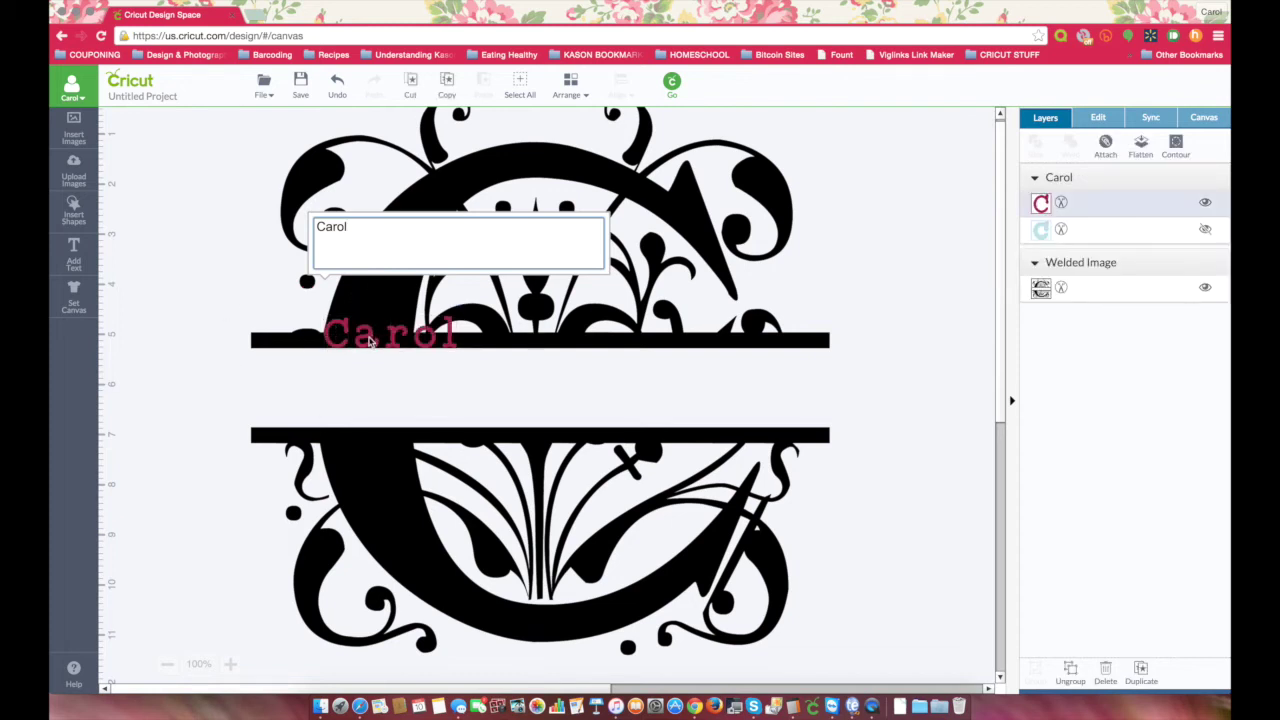
# Move the Carol text into the middle band at X 6.28 in, Y 5.8 in.
pyautogui.moveTo(368, 341); pyautogui.dragTo(463, 403)
pyautogui.click(1088, 124)
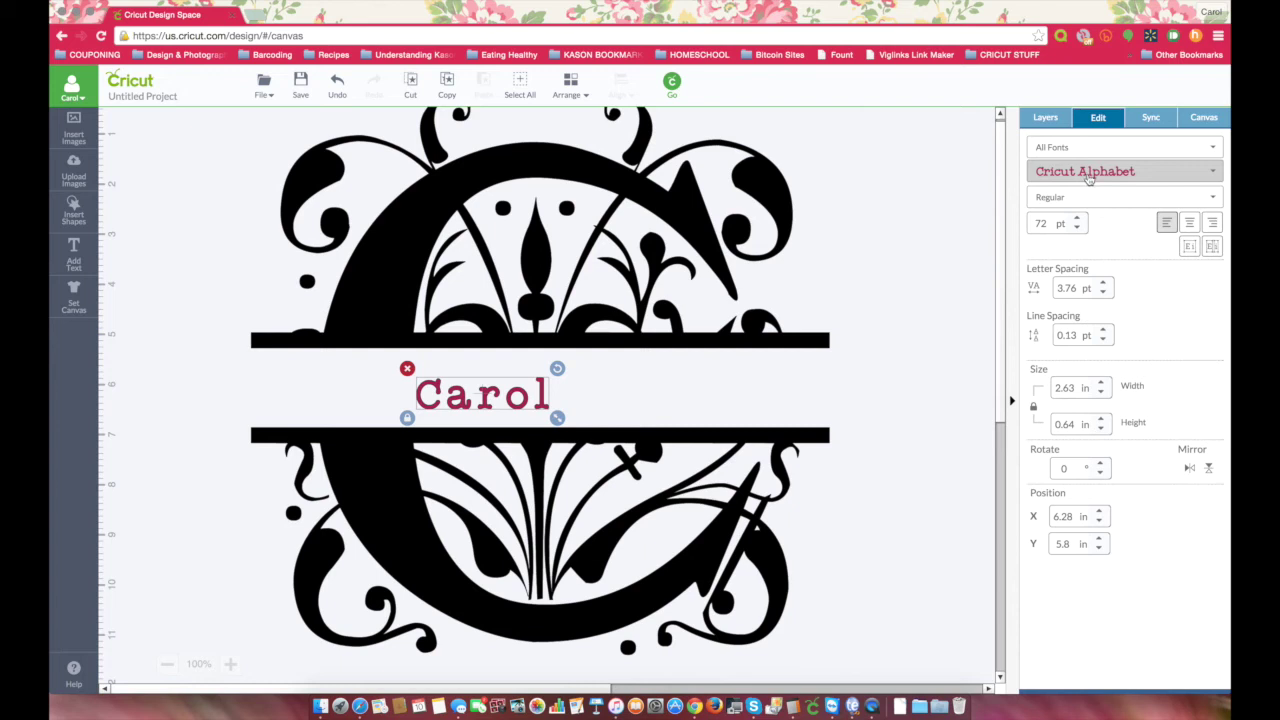
# Filter the font list to show only System Fonts.
pyautogui.click(1085, 163)
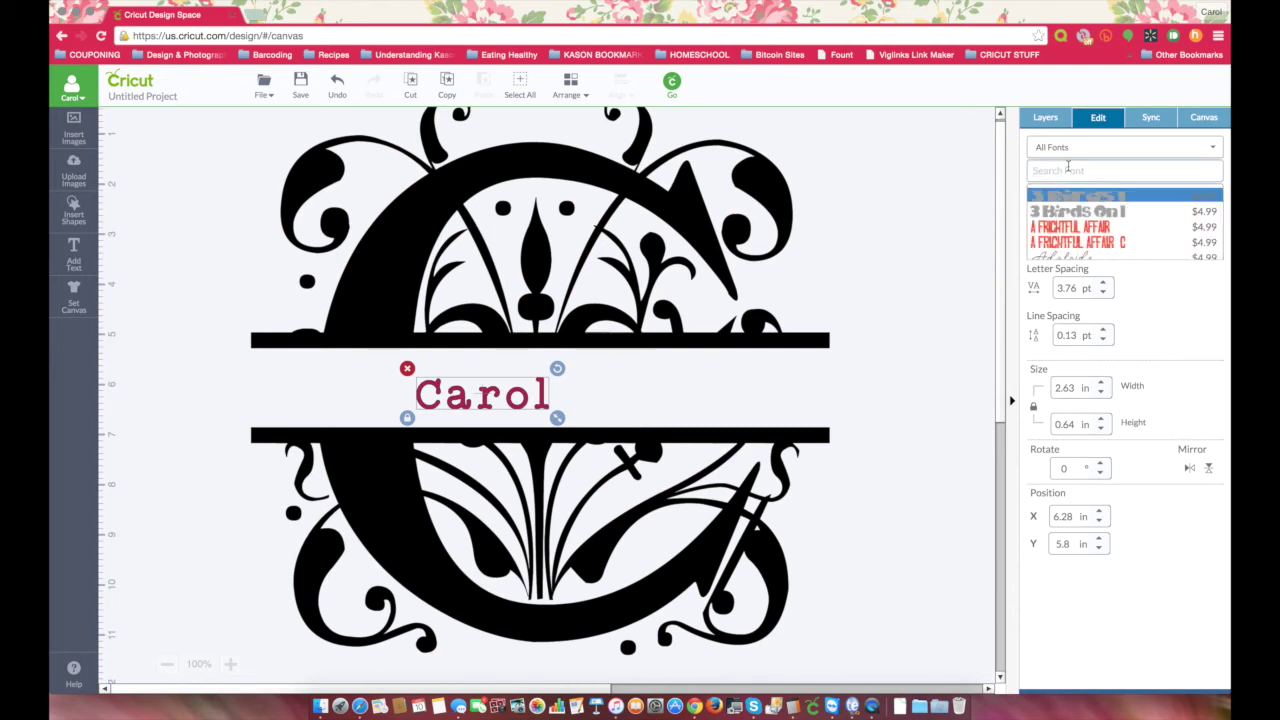
pyautogui.click(1088, 143)
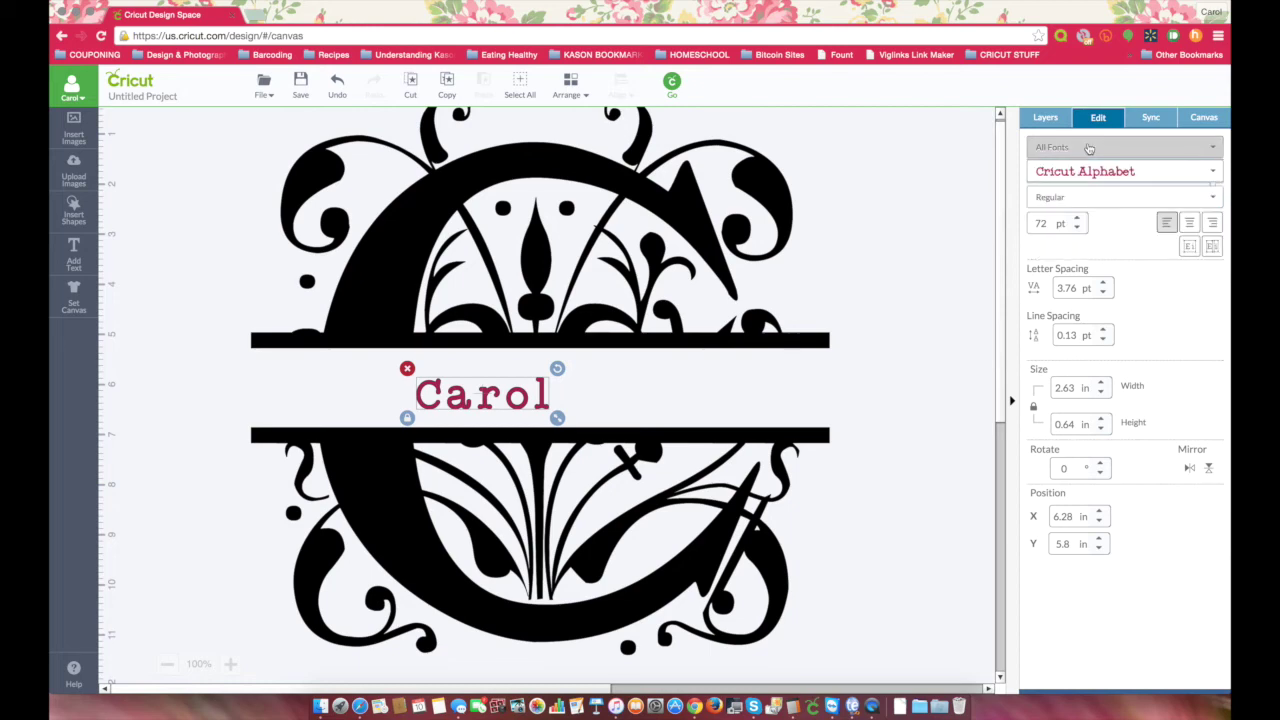
pyautogui.click(1086, 140)
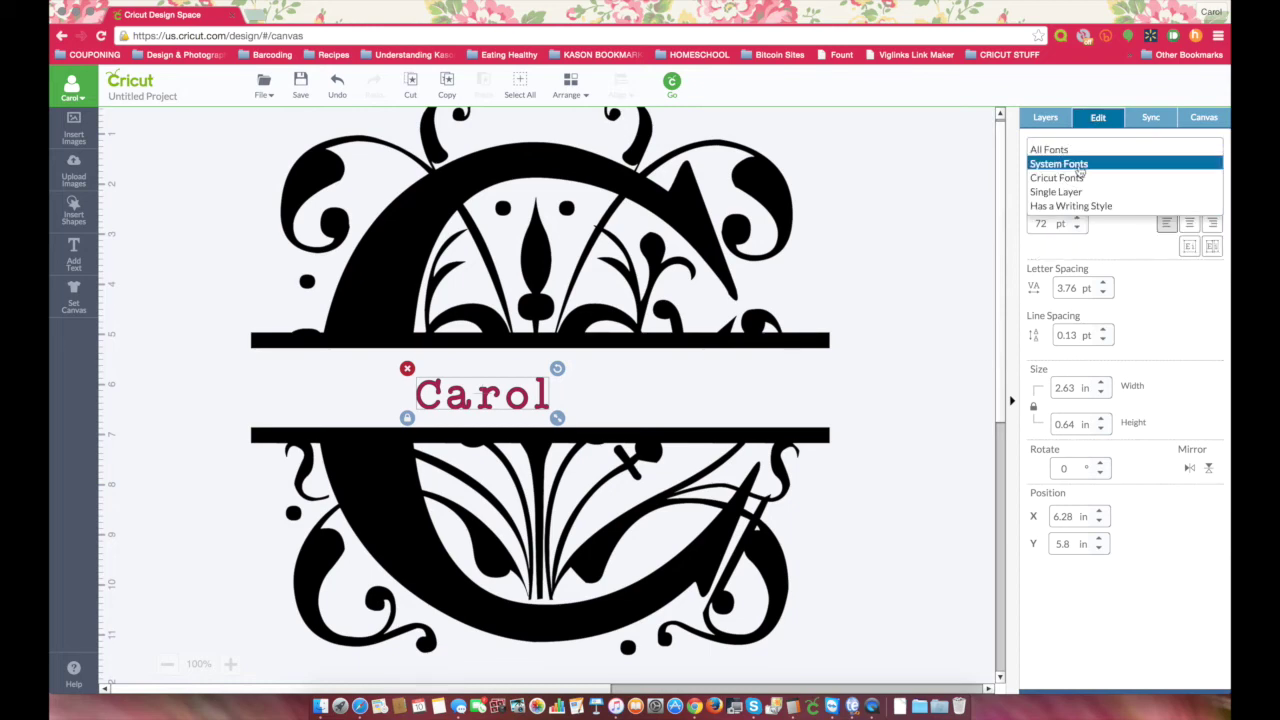
pyautogui.click(1080, 166)
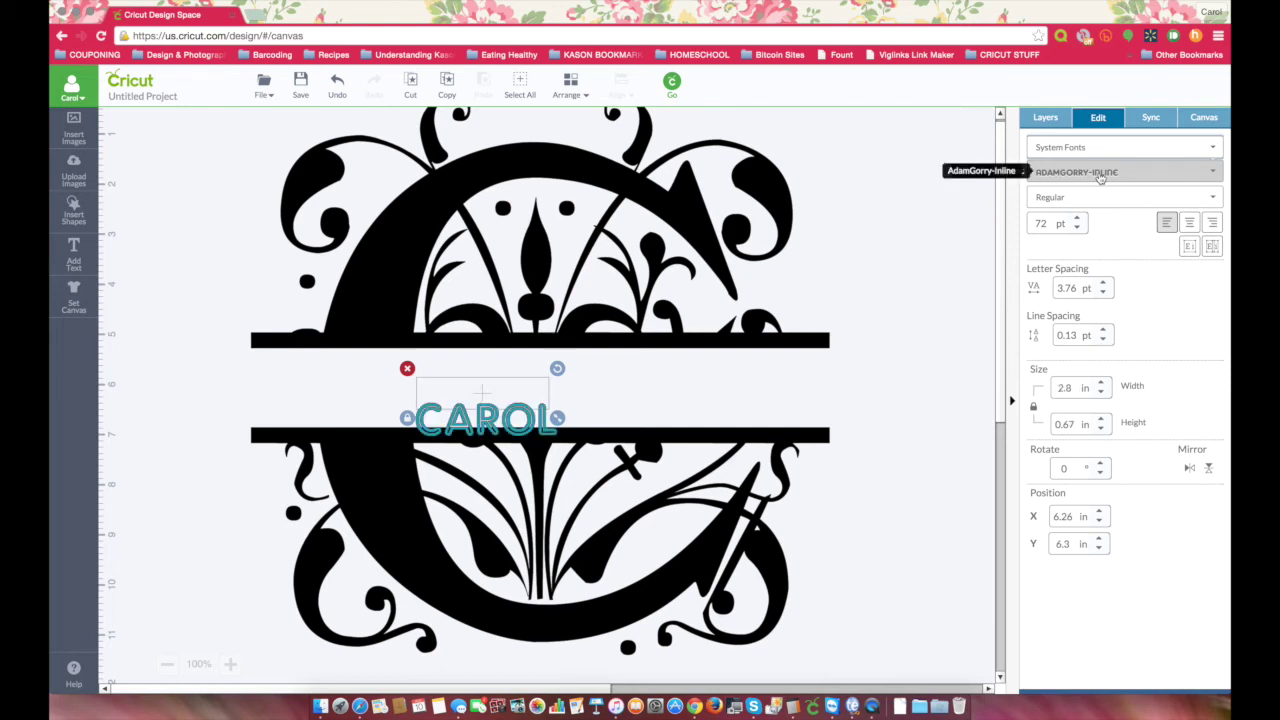
# Apply the Lavanderia script font to Carol and enlarge it to about 3.96 × 2.18 in.
pyautogui.click(1100, 173)
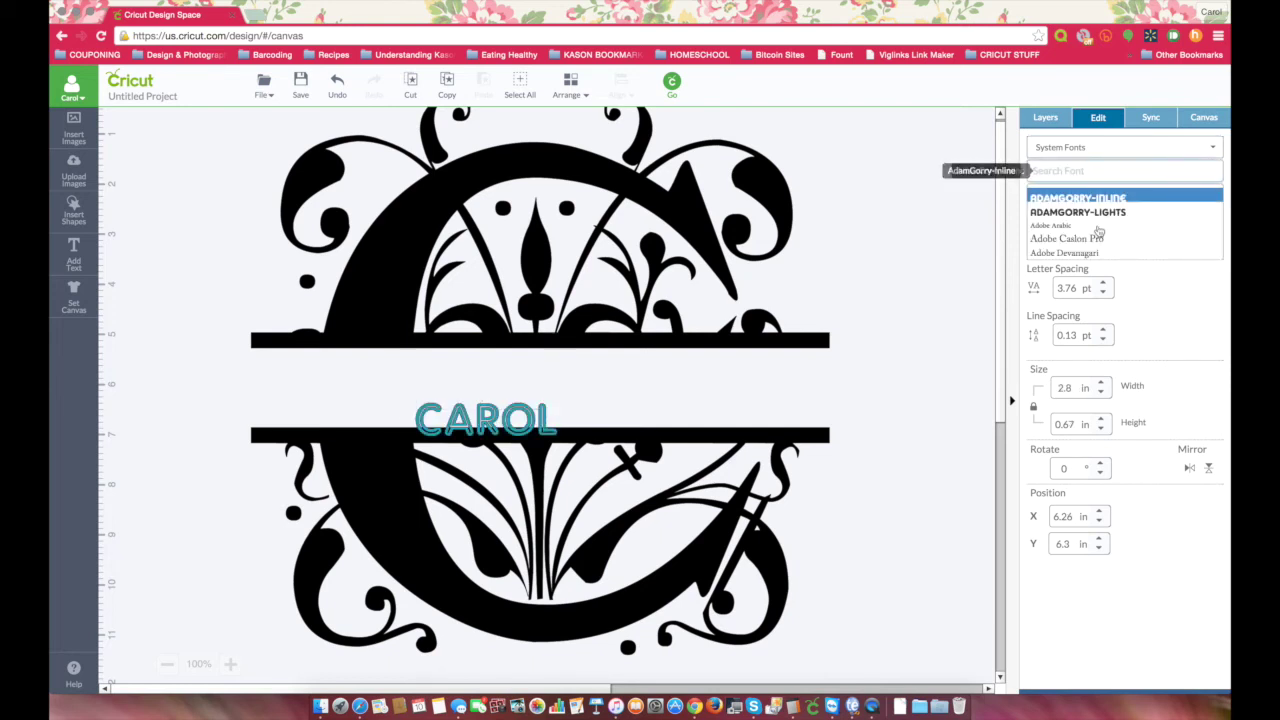
pyautogui.scroll(-3, 1098, 225)
pyautogui.scroll(-5, 1098, 229)
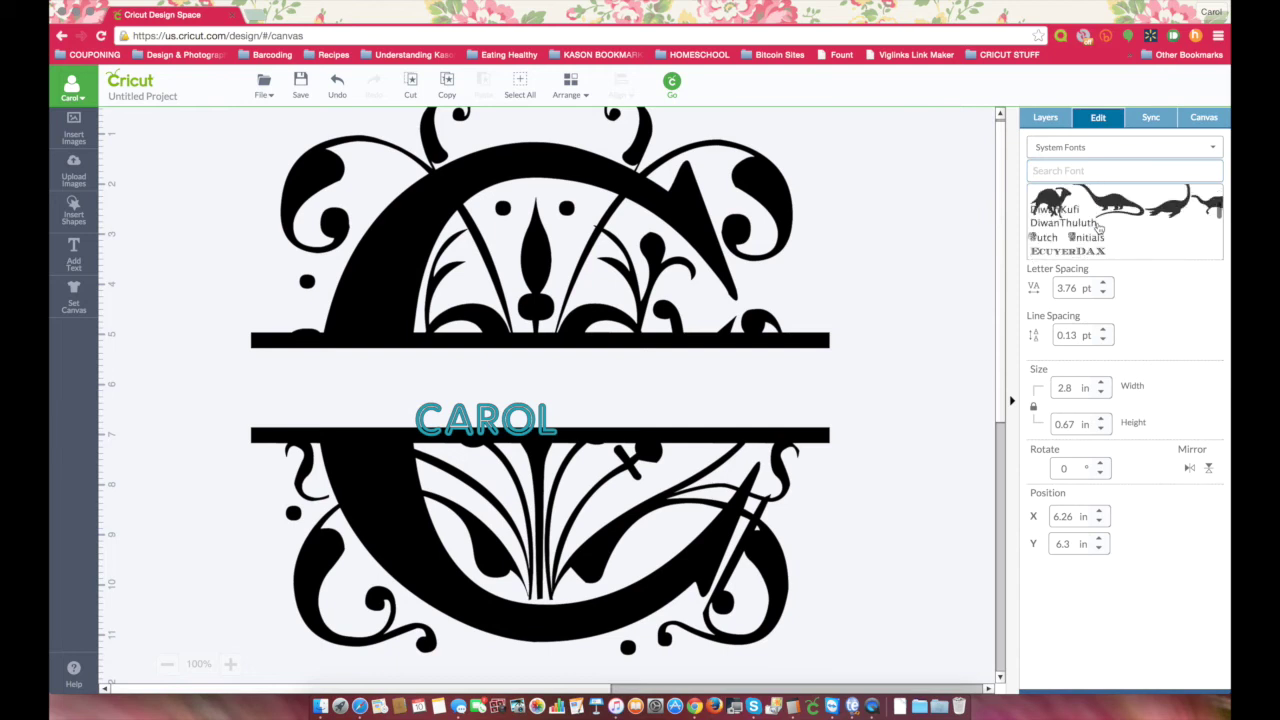
pyautogui.scroll(-8, 1098, 229)
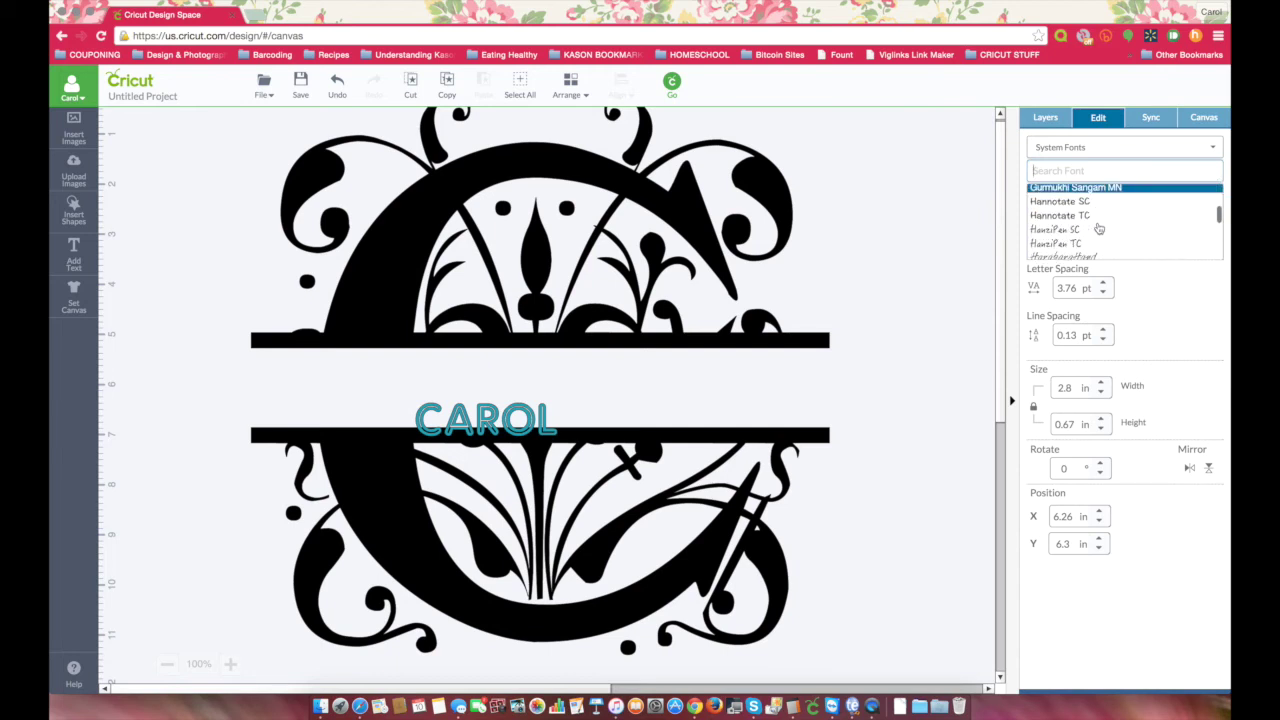
pyautogui.scroll(-6, 1098, 229)
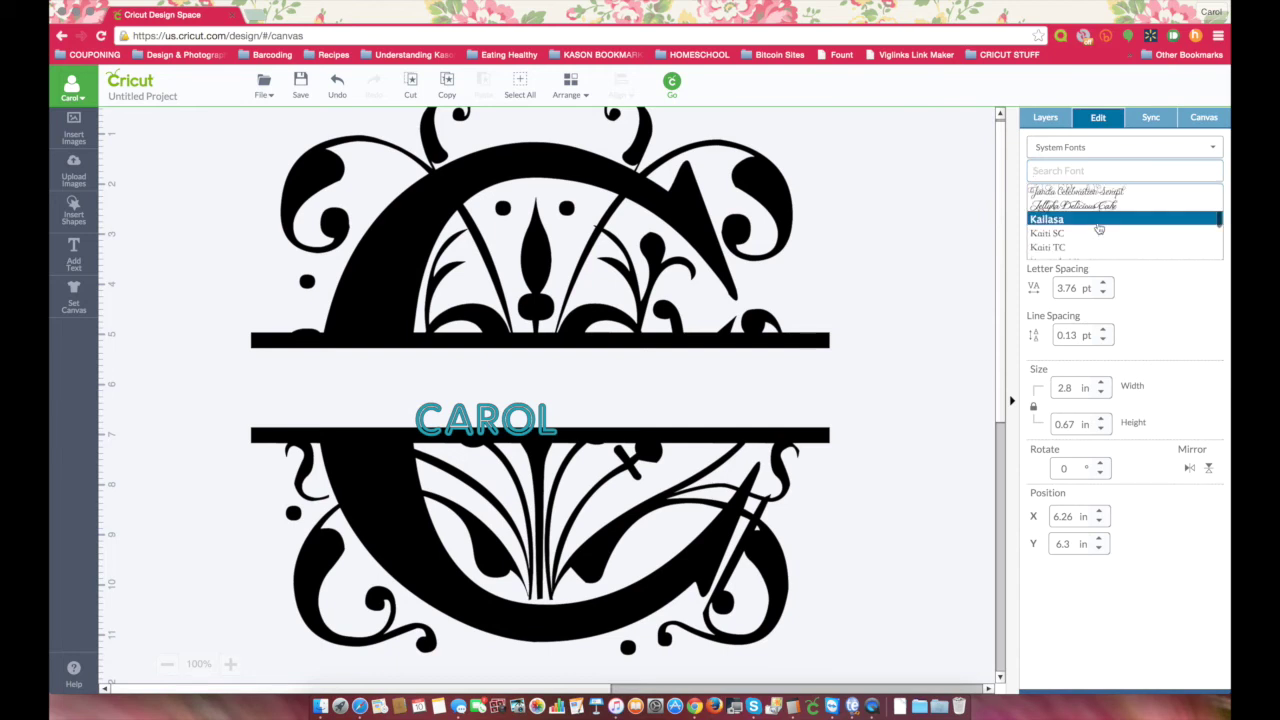
pyautogui.scroll(-6, 1098, 229)
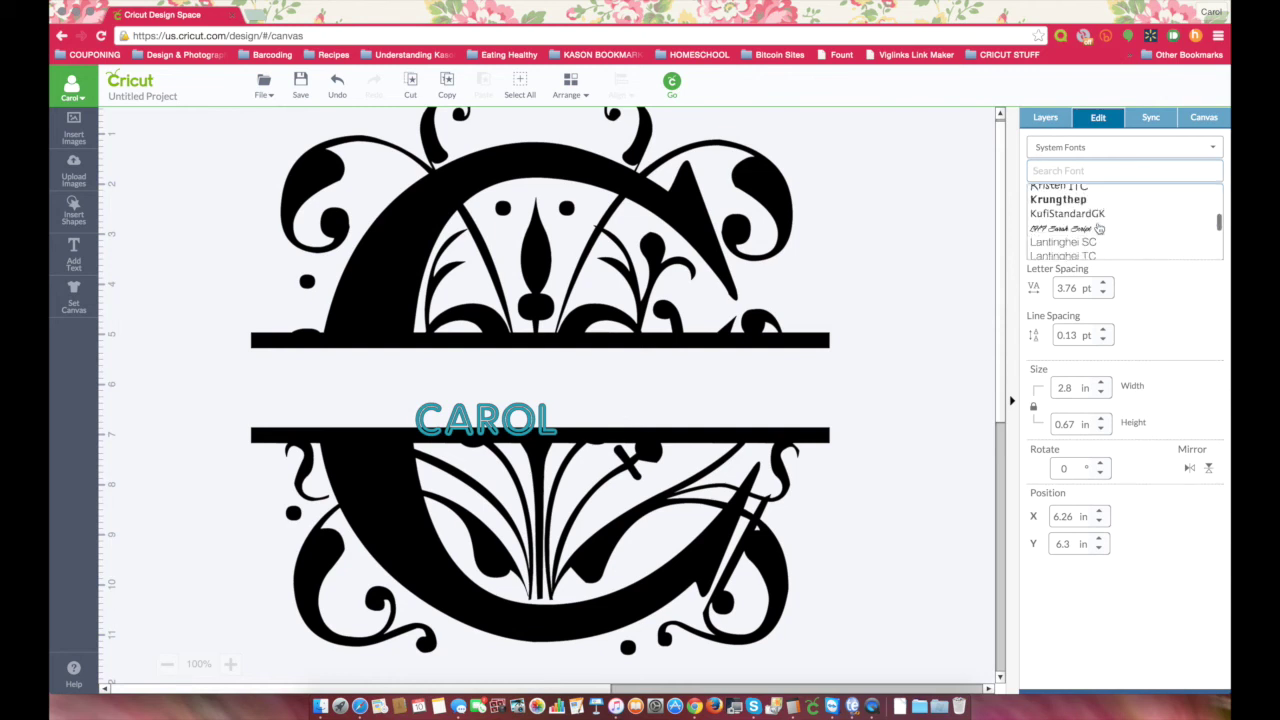
pyautogui.scroll(-4, 1098, 229)
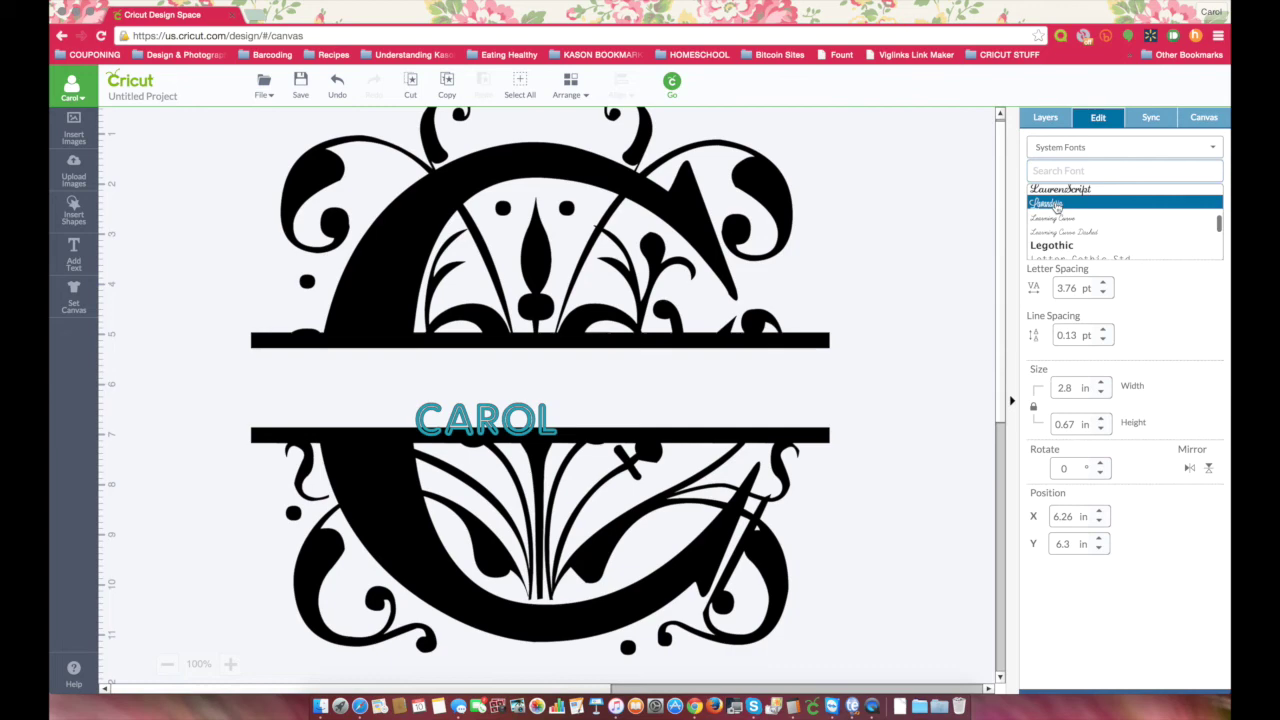
pyautogui.click(1056, 204)
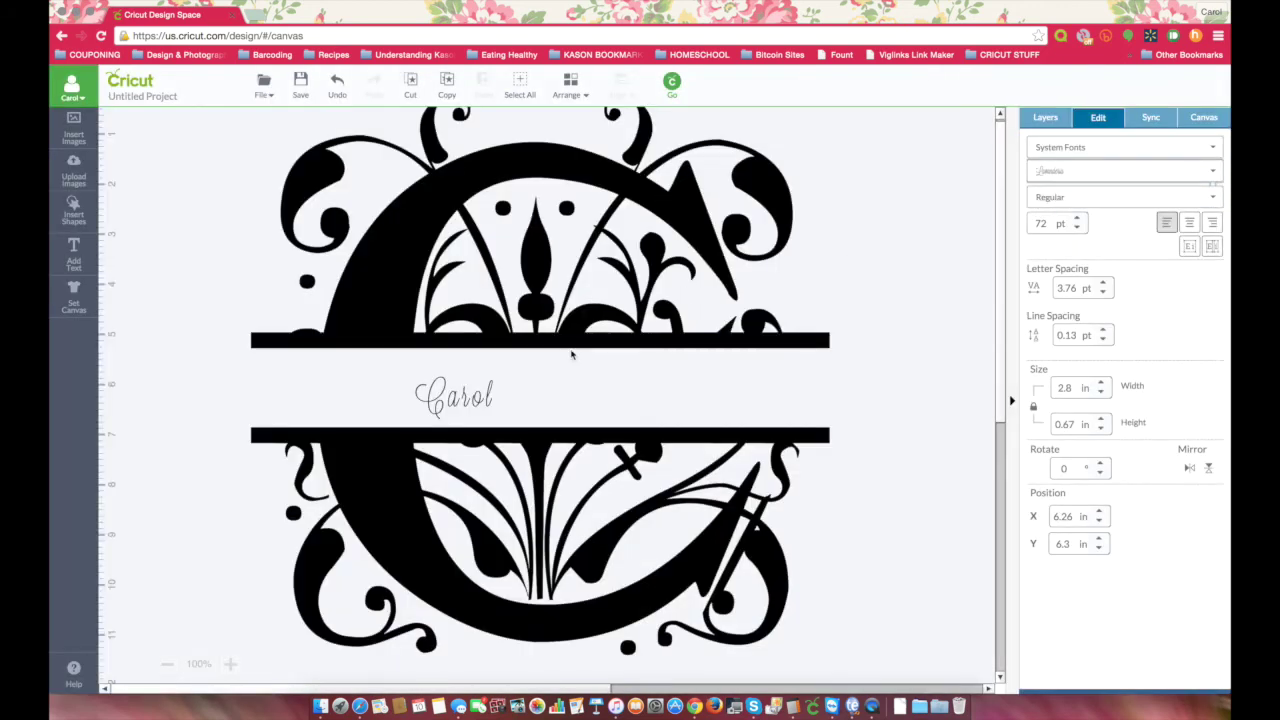
pyautogui.moveTo(461, 407); pyautogui.dragTo(676, 462)
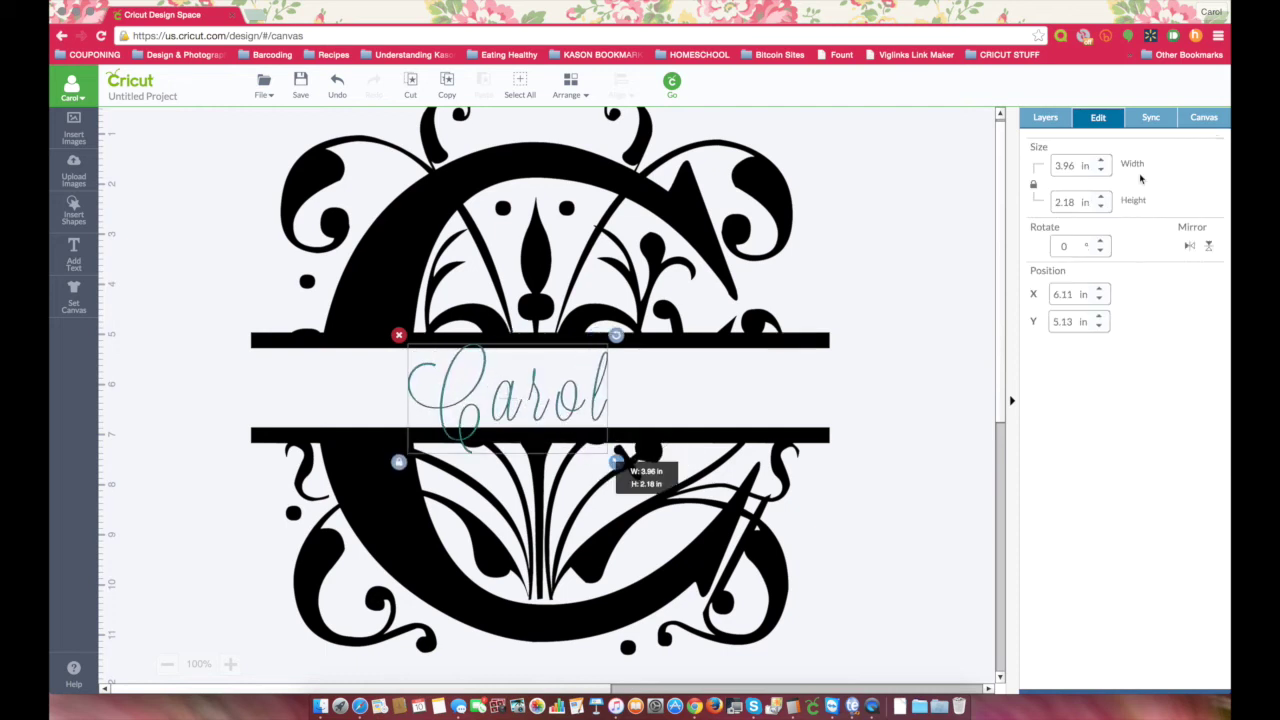
# Make the Lavanderia Carol text Bold and tighten its letter spacing to -3.21 pt.
pyautogui.click(1097, 199)
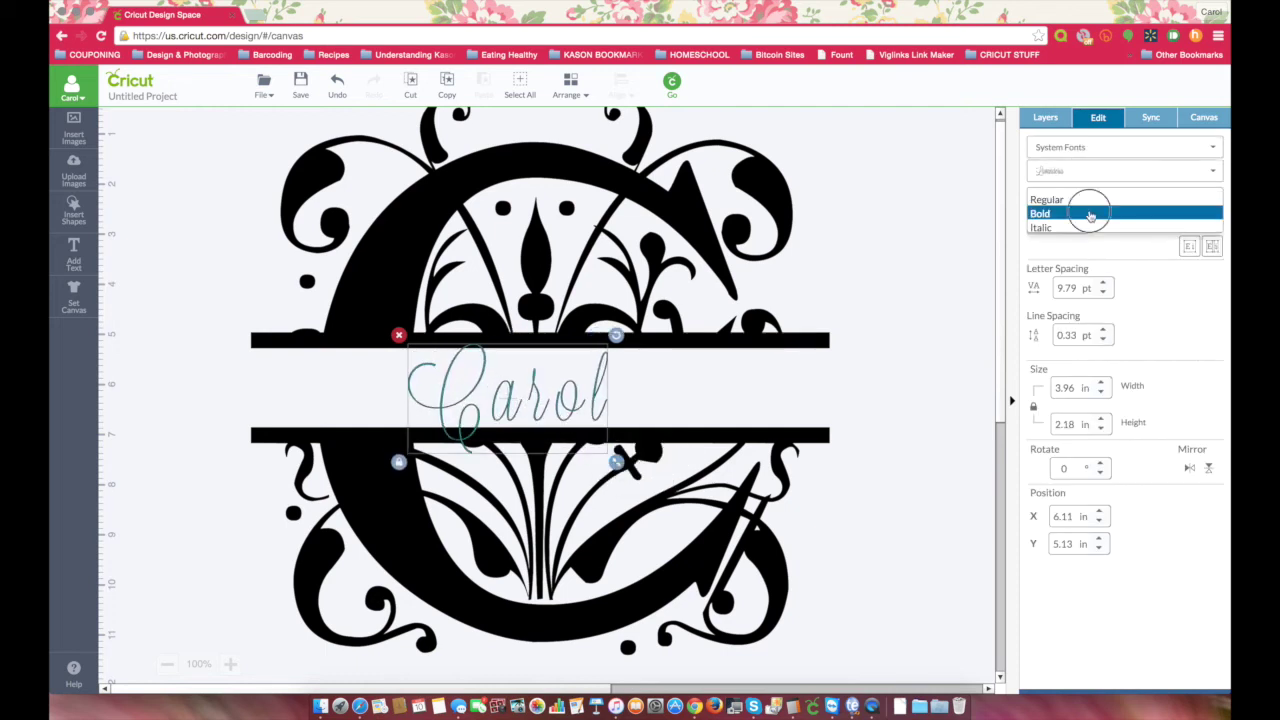
pyautogui.click(1097, 213)
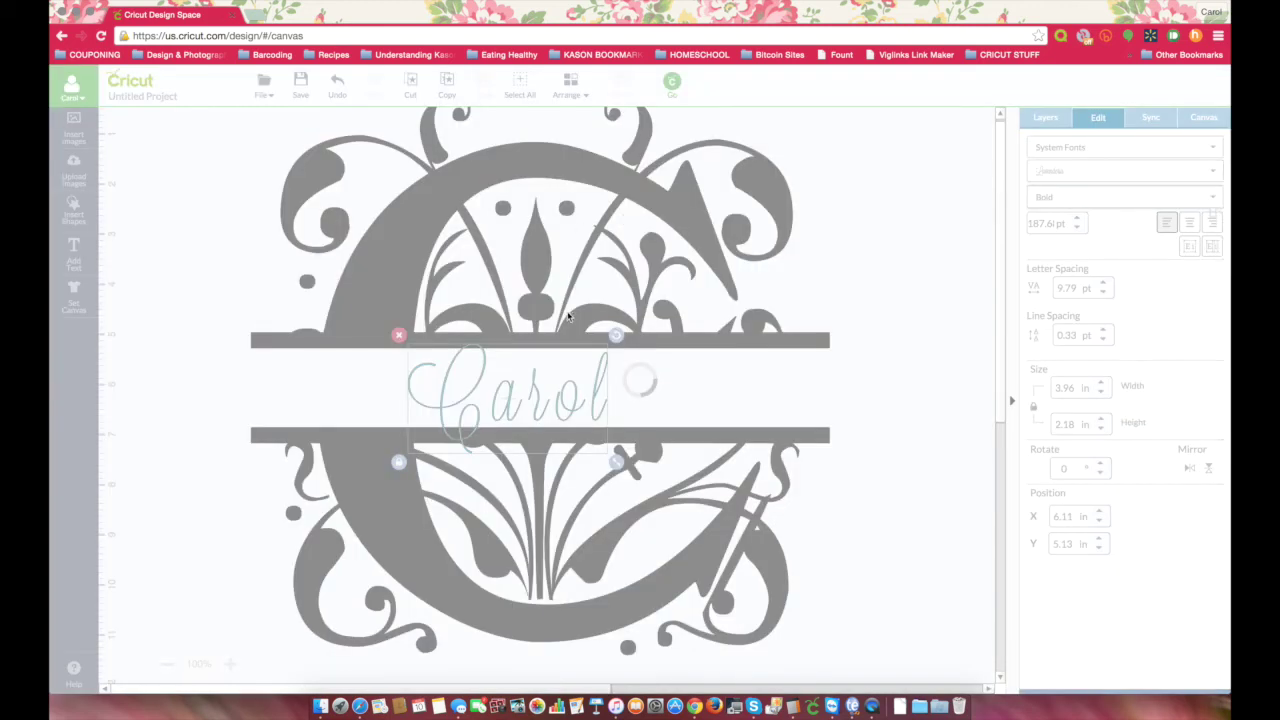
pyautogui.click(1103, 292)
pyautogui.click(1103, 292)
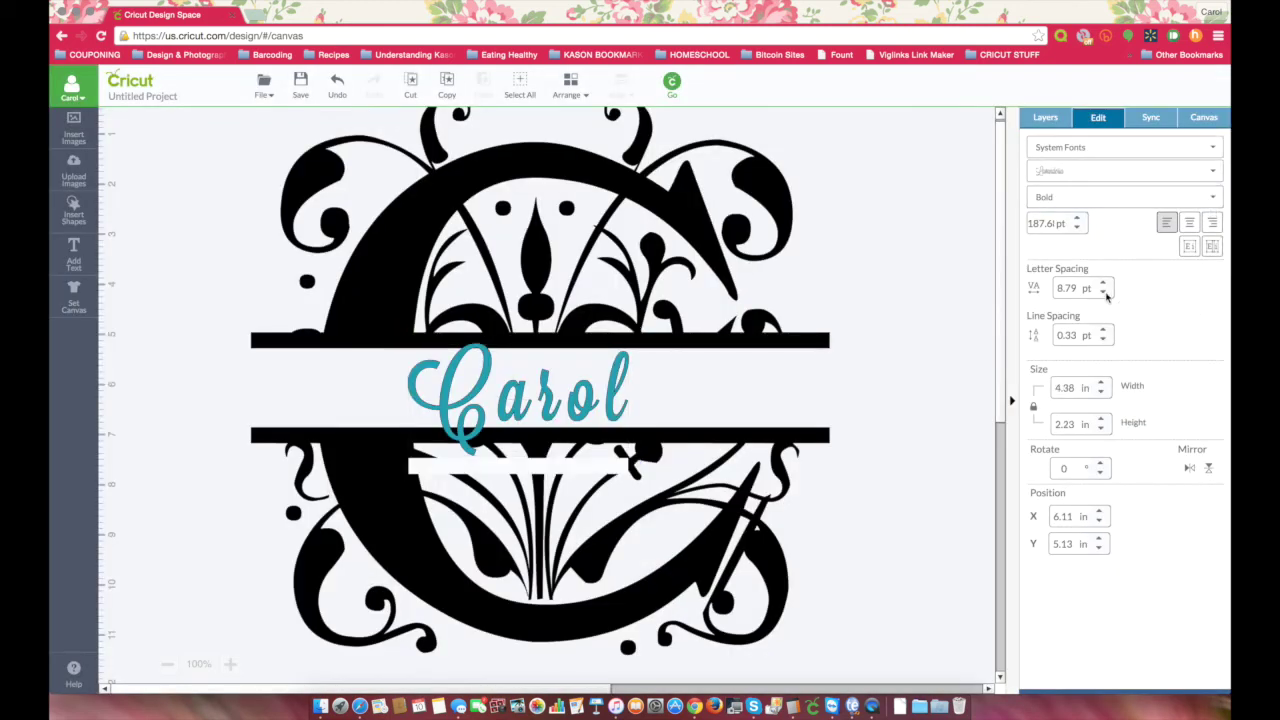
pyautogui.click(1103, 292)
pyautogui.click(1105, 292)
pyautogui.click(1105, 292)
pyautogui.click(1105, 292)
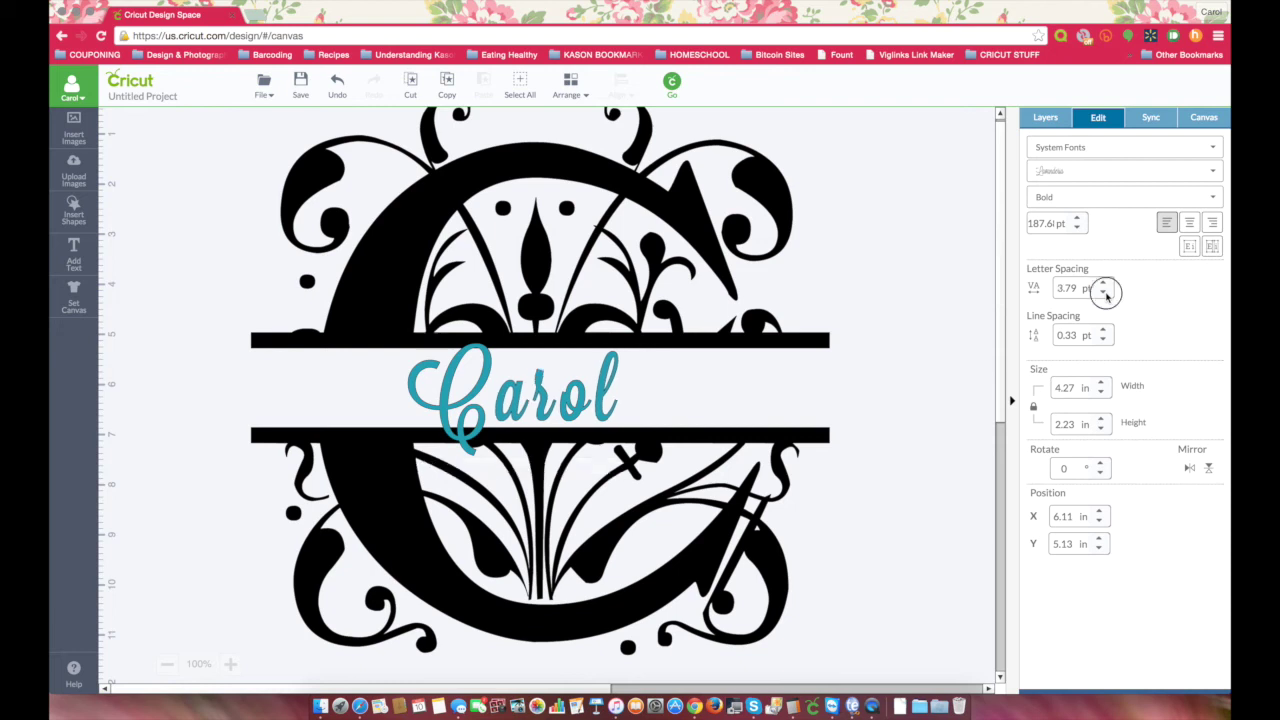
pyautogui.click(1105, 292)
pyautogui.click(1105, 292)
pyautogui.click(1105, 292)
pyautogui.click(1105, 292)
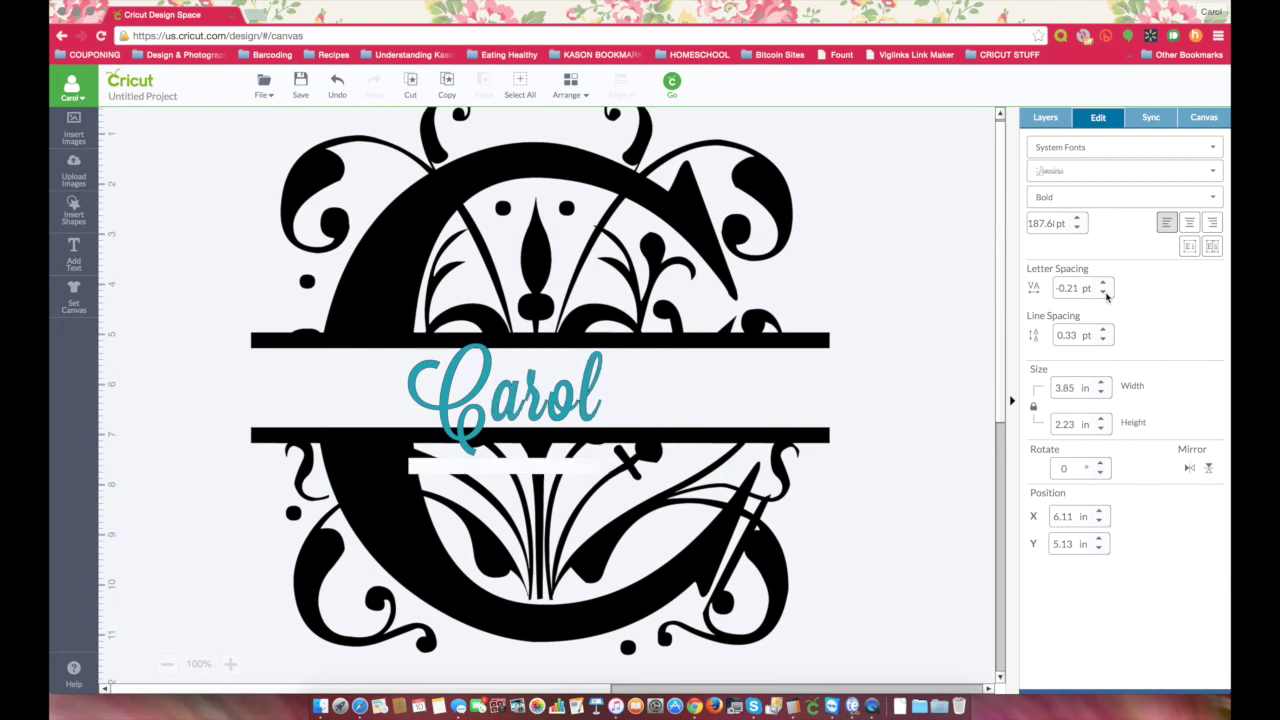
pyautogui.click(1105, 292)
pyautogui.click(1104, 292)
pyautogui.click(1105, 292)
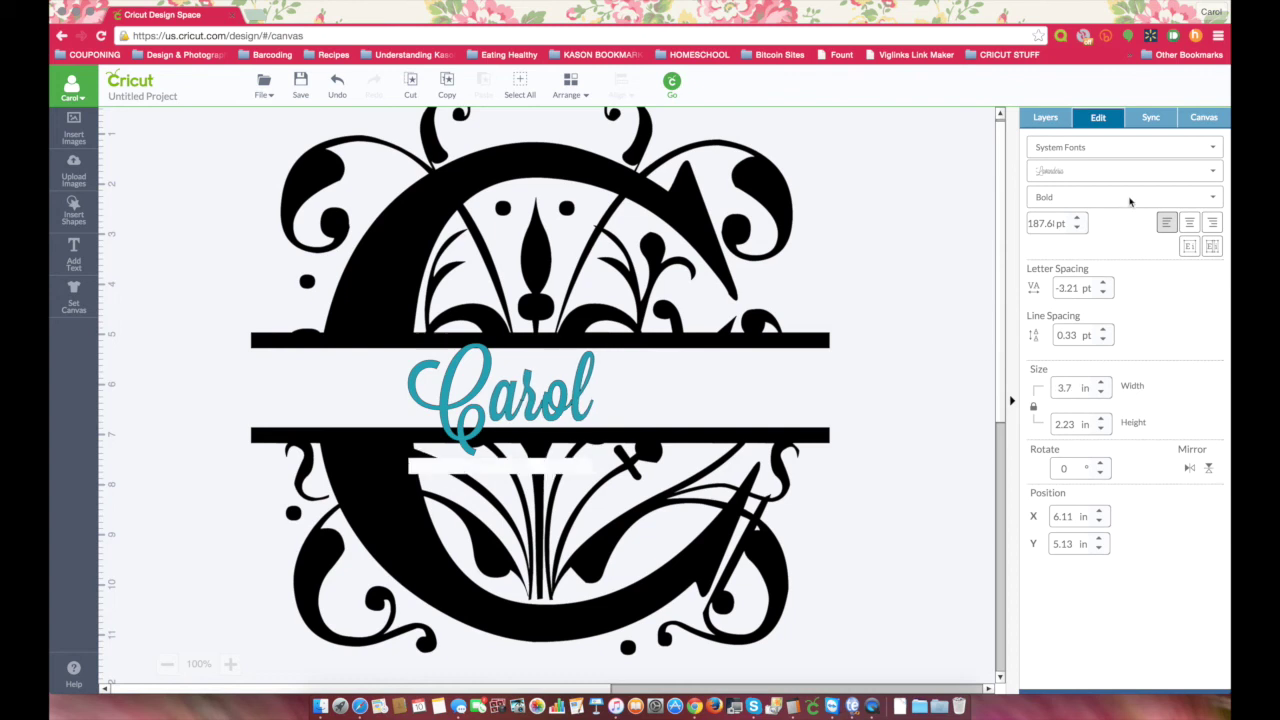
pyautogui.click(1045, 120)
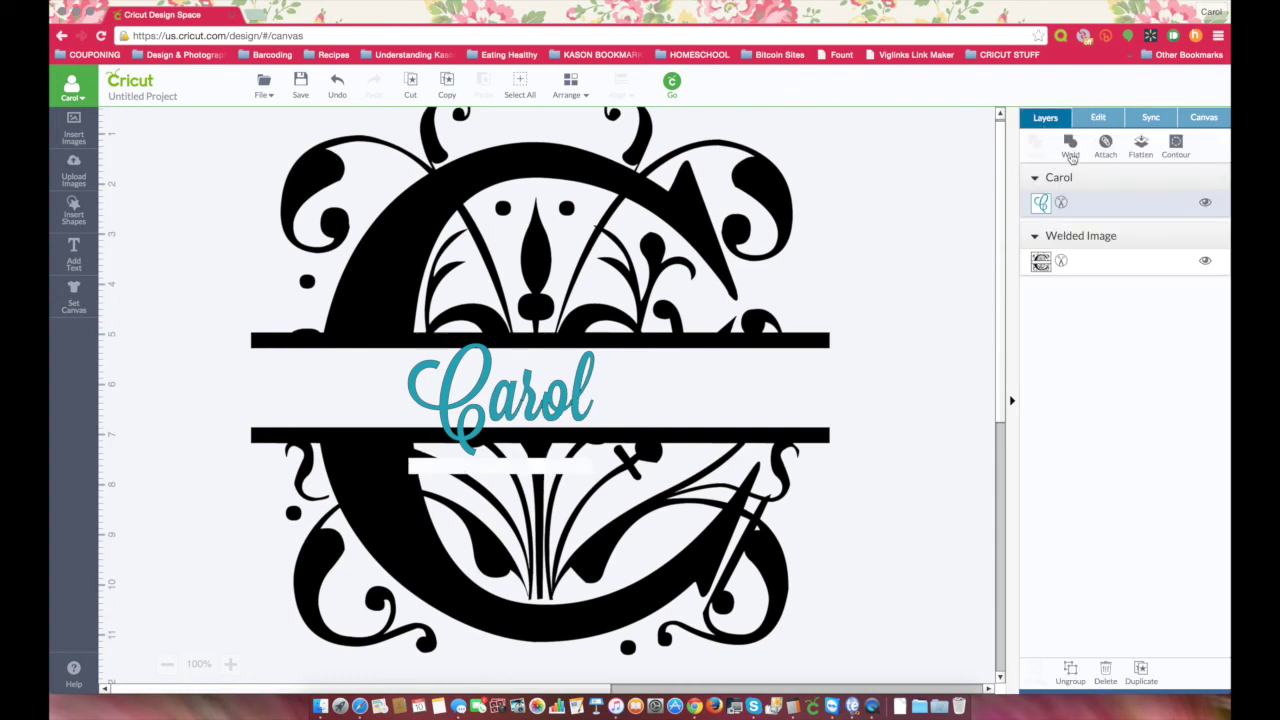
# Weld the Carol letters into one image and nudge it right to centre it in the band.
pyautogui.click(1071, 150)
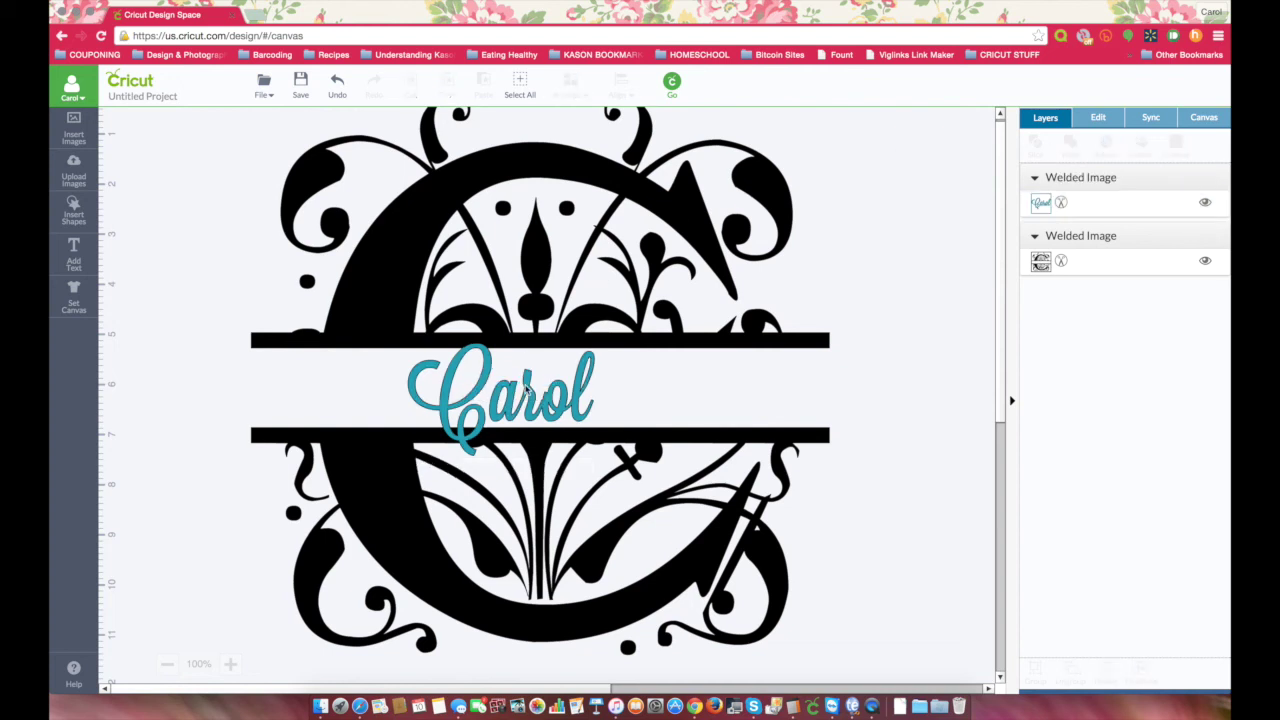
pyautogui.moveTo(526, 388); pyautogui.dragTo(554, 386)
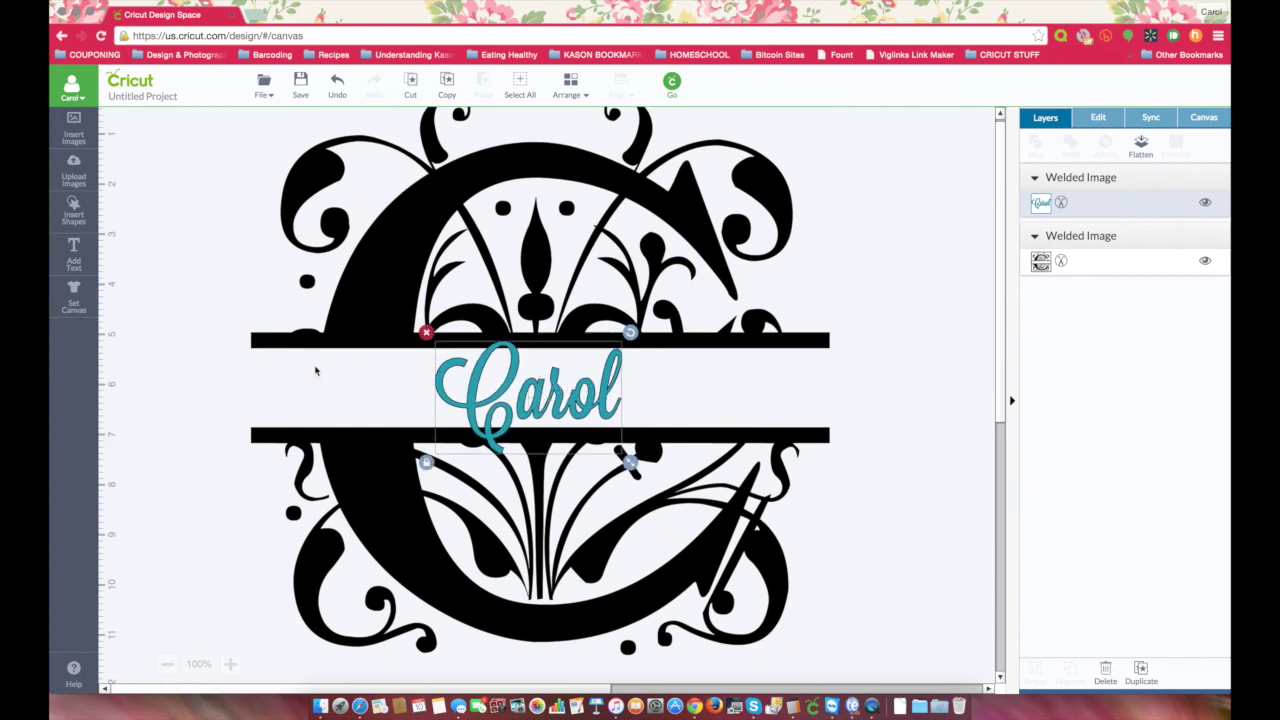
pyautogui.click(221, 362)
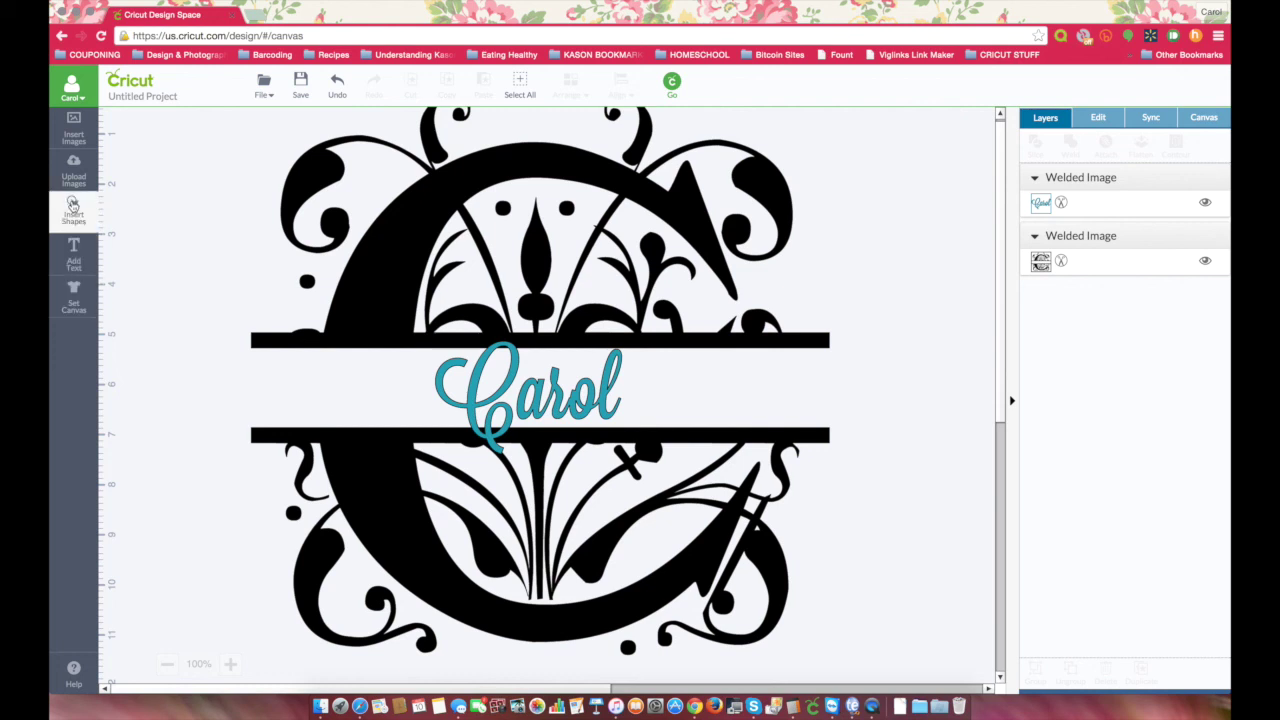
pyautogui.click(73, 207)
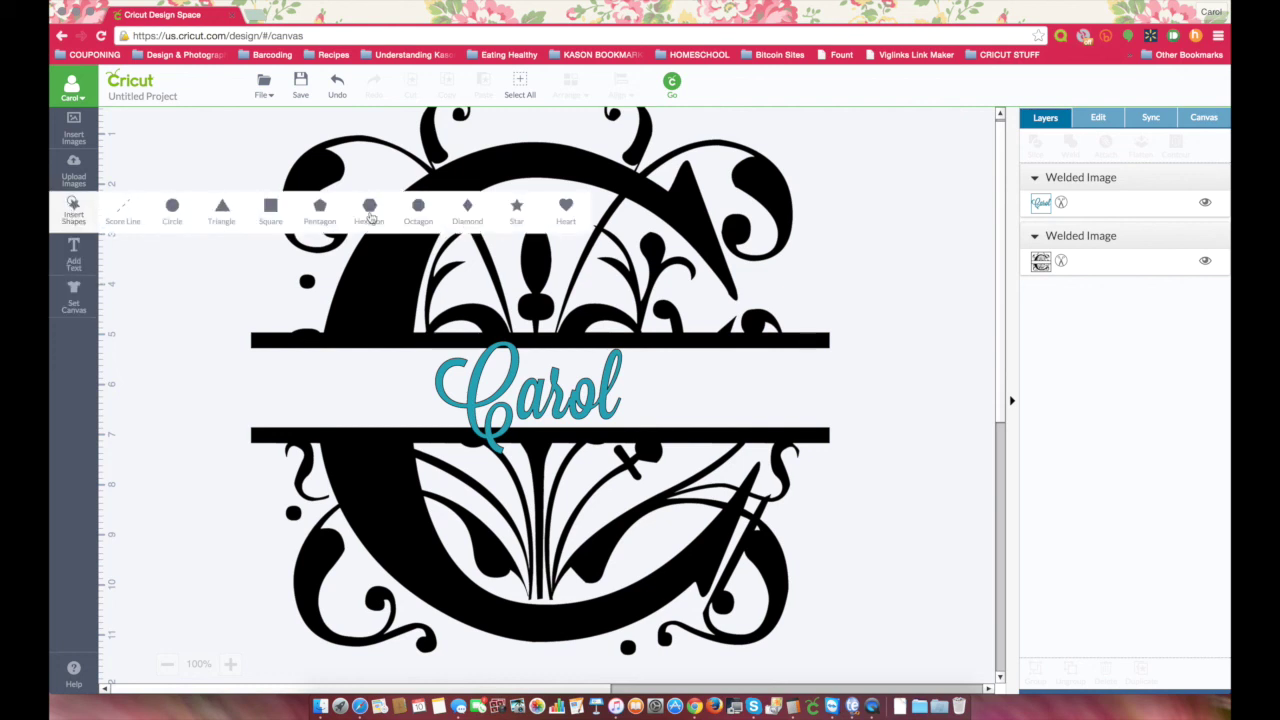
pyautogui.click(70, 210)
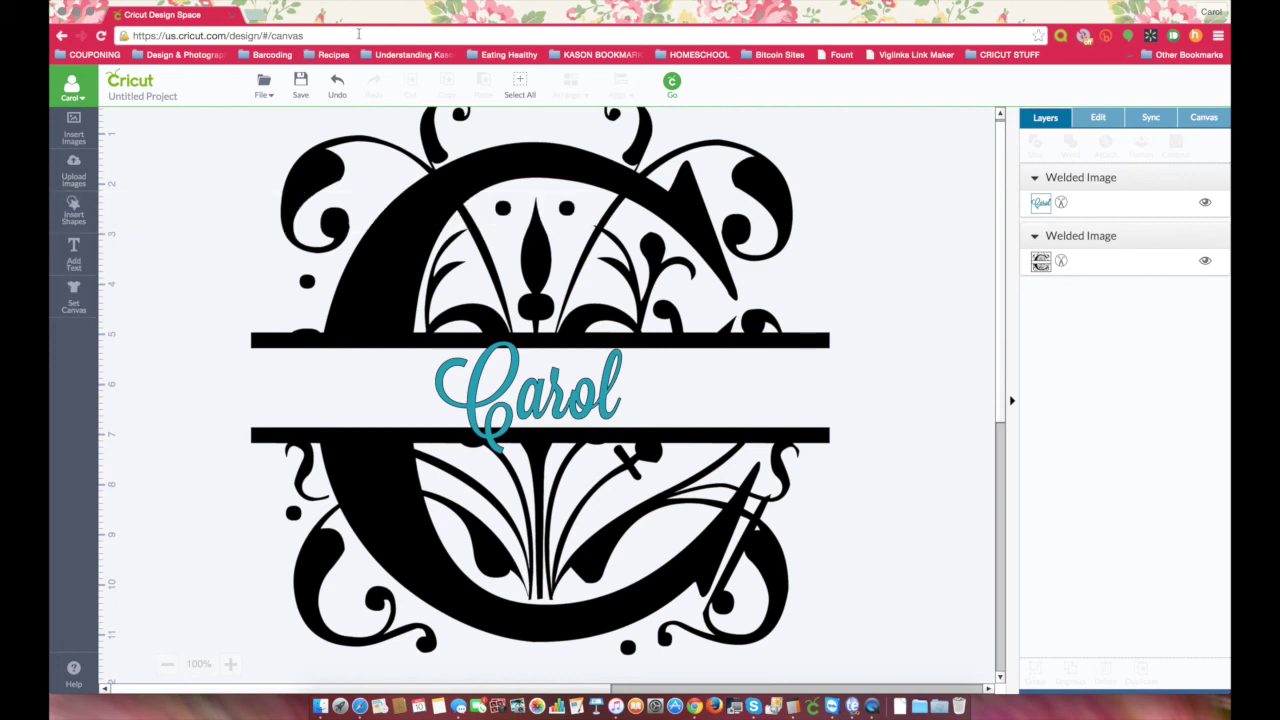